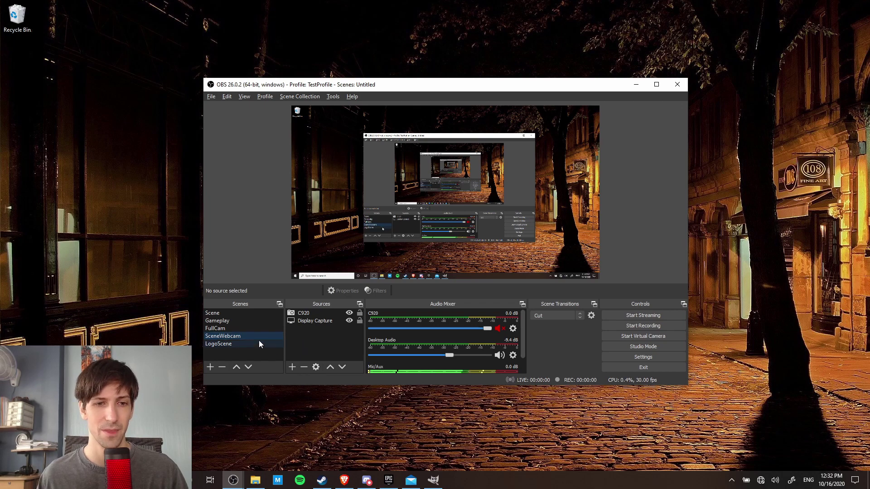
Switch between LogoScene and SceneWebcam twice, ending on SceneWebcam
click(238, 344)
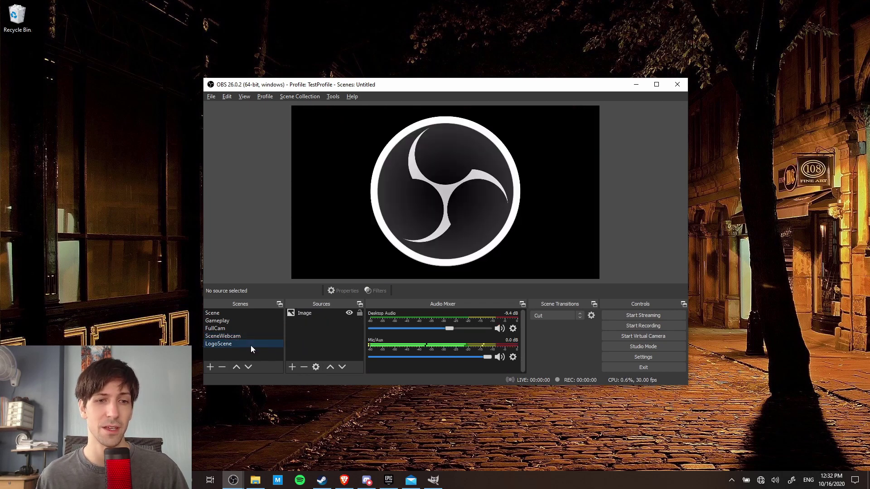
click(242, 337)
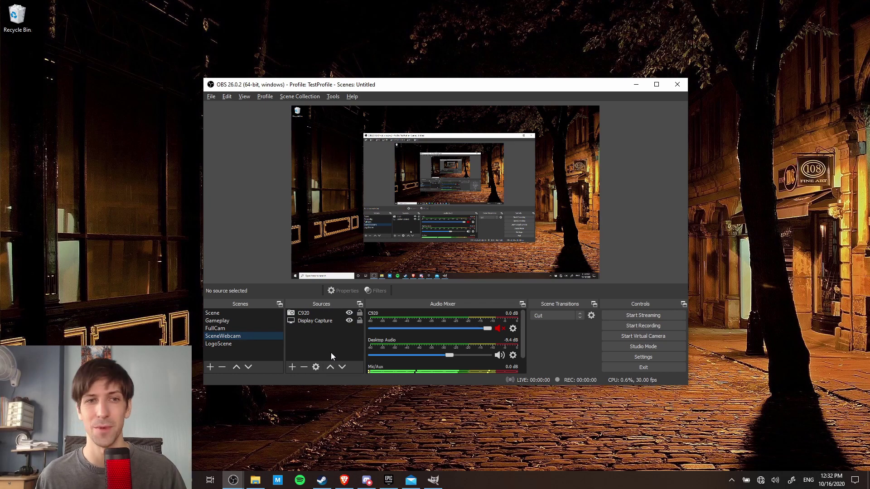
click(237, 344)
click(247, 338)
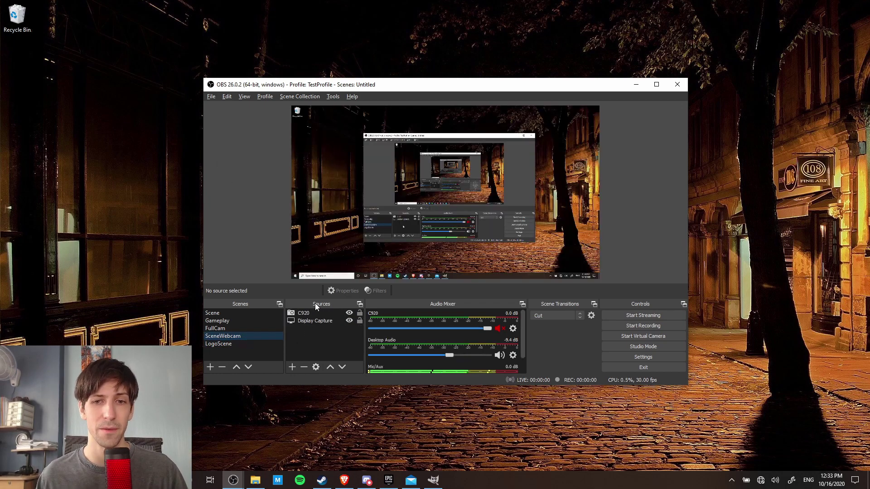
Bring up the Hotkeys page of Settings and scroll down to the scene hotkeys
click(211, 96)
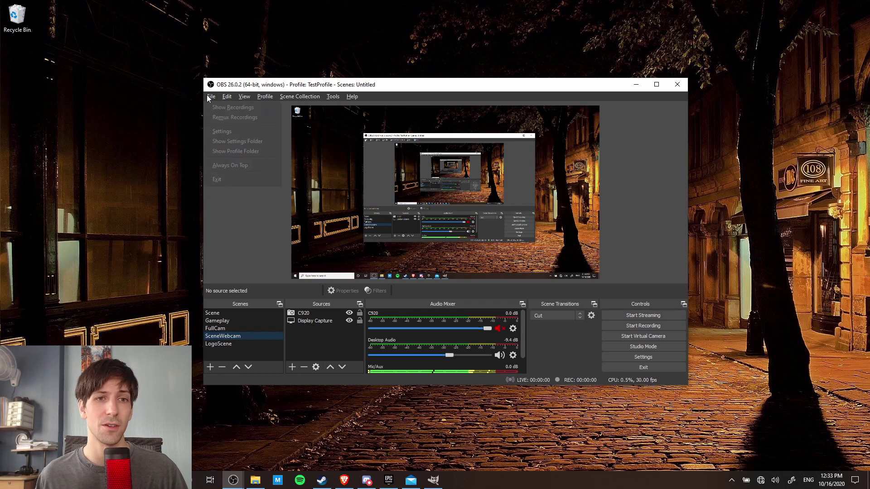
click(223, 131)
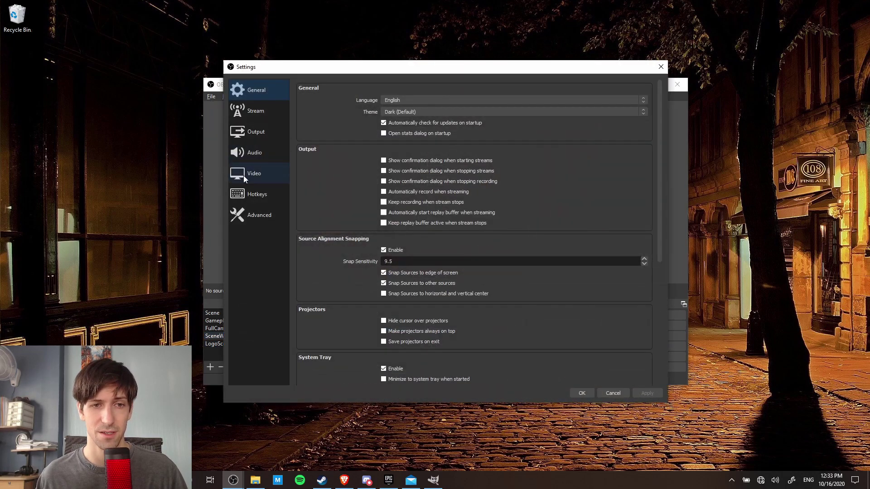
click(266, 194)
scroll(304, 169, down, 15)
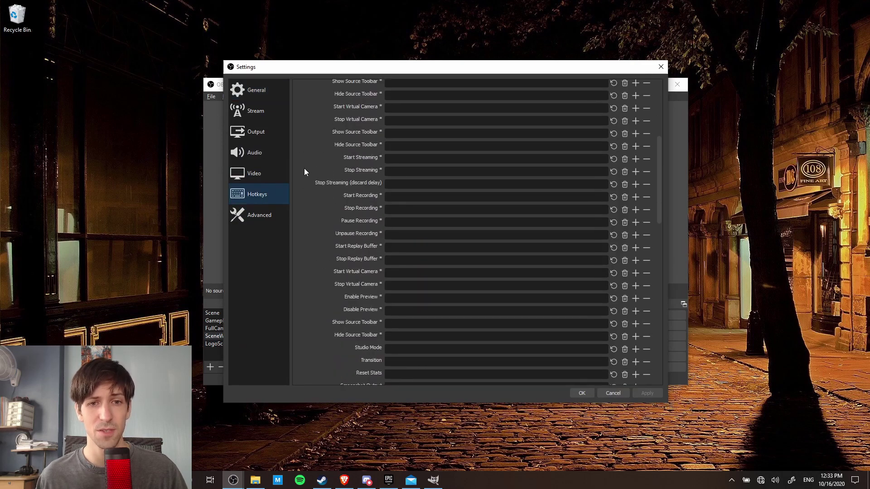
scroll(305, 172, down, 3)
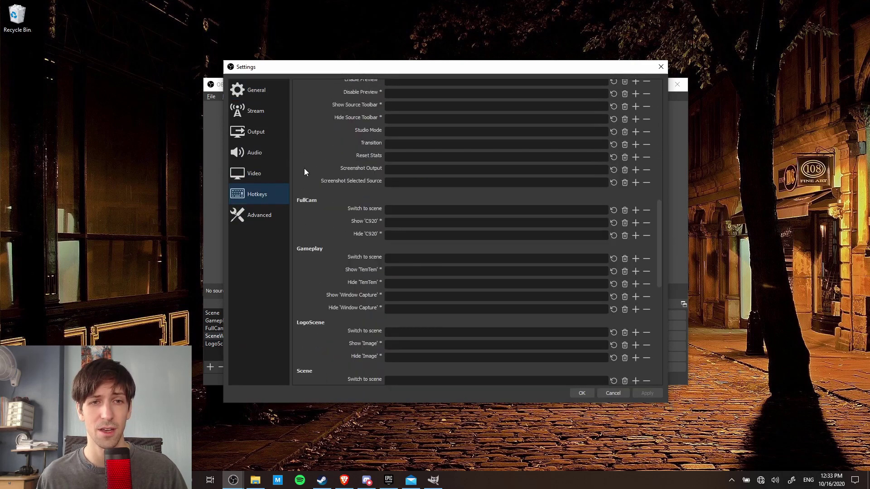
scroll(304, 171, down, 1)
drag(317, 70, 373, 71)
scroll(366, 169, down, 6)
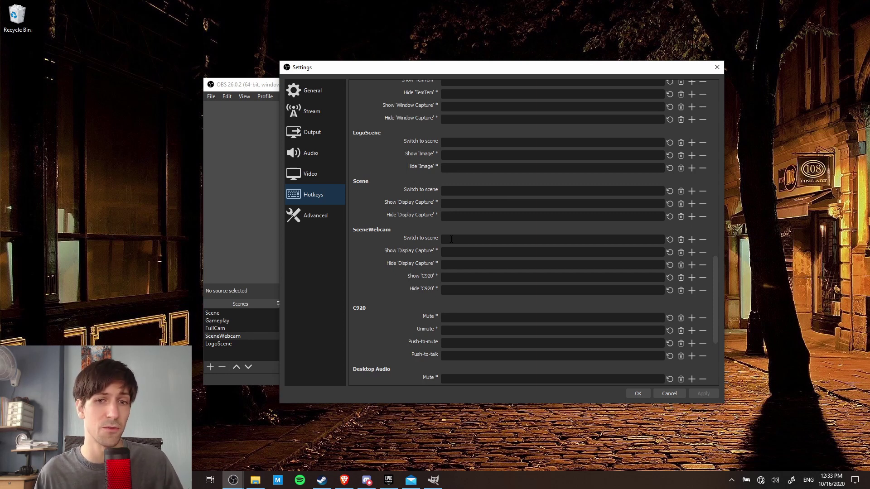
Assign Ctrl+Alt+1 to SceneWebcam and Ctrl+Alt+2 to LogoScene as switch-to-scene hotkeys, then save
key(ctrl+alt)
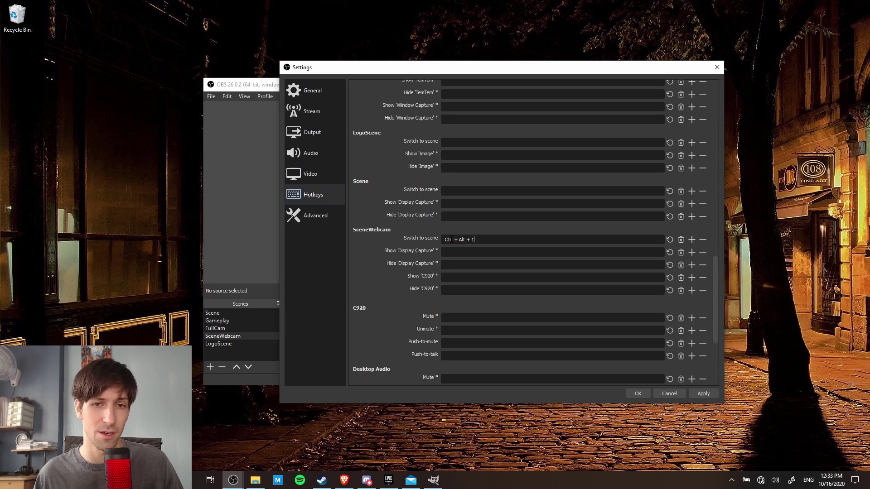
scroll(373, 266, down, 3)
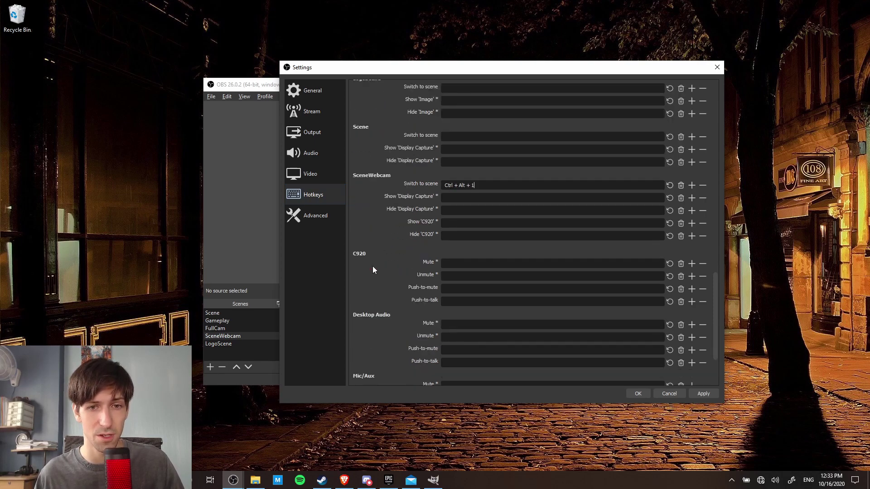
scroll(385, 268, up, 3)
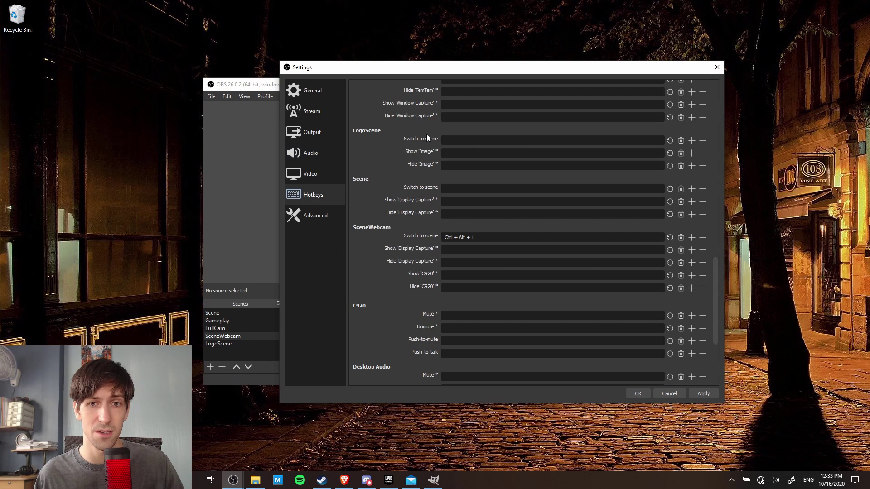
click(470, 140)
key(ctrl+alt+2)
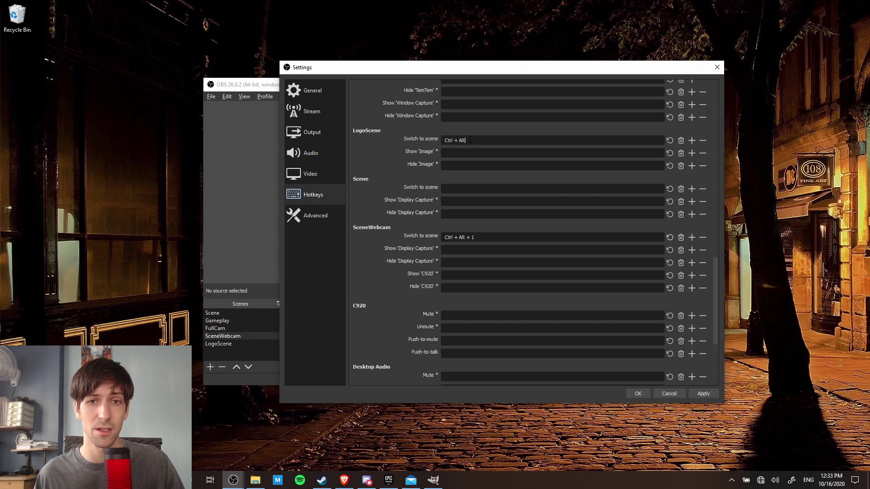
click(637, 393)
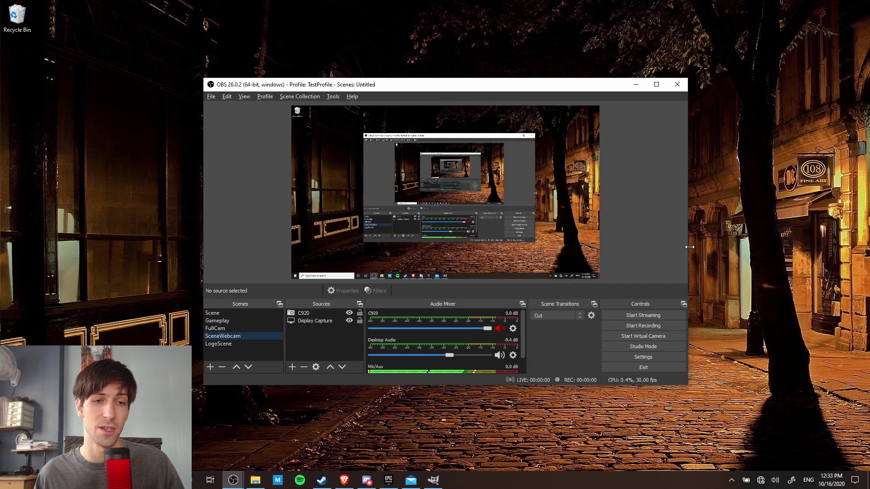
key(ctrl+alt+2)
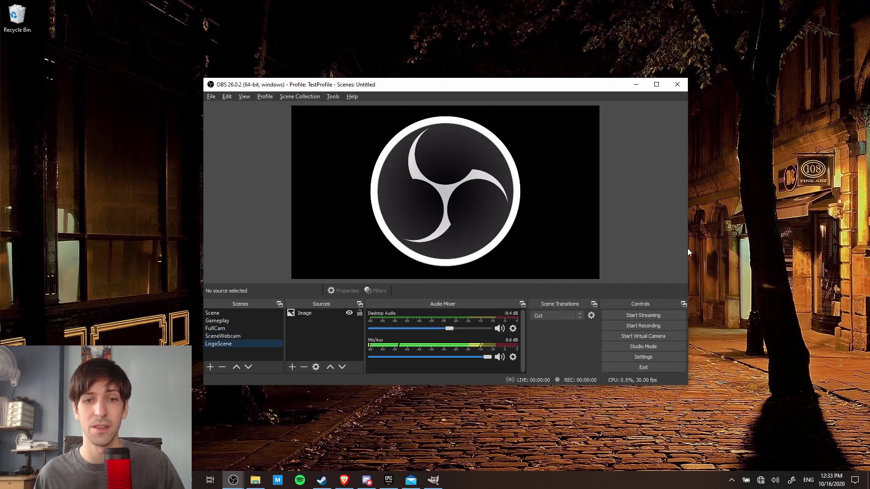
key(ctrl+alt+1)
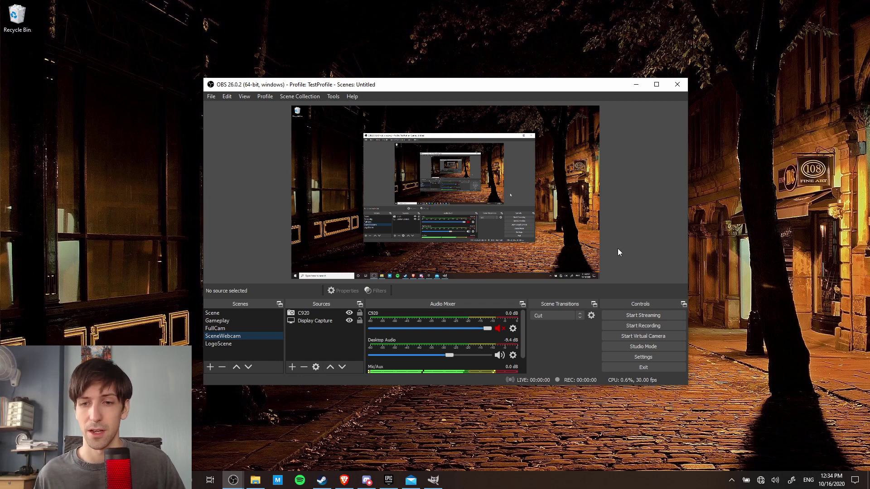
key(F2)
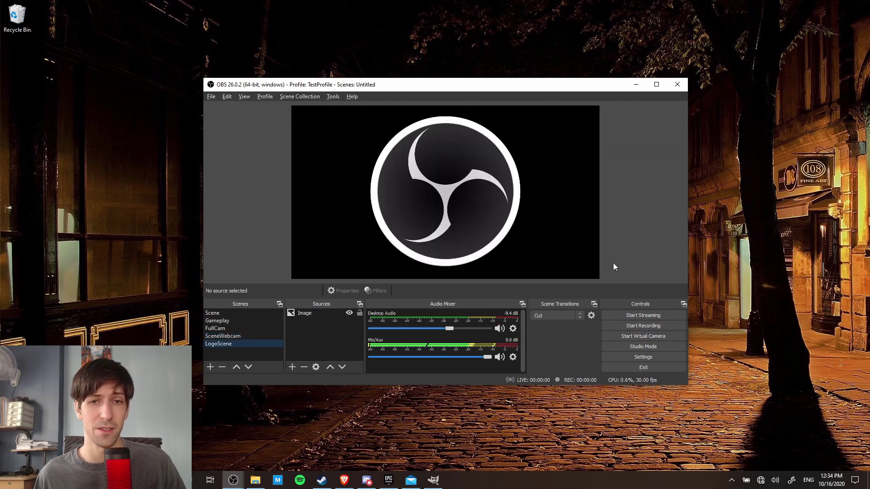
key(F1)
key(F2)
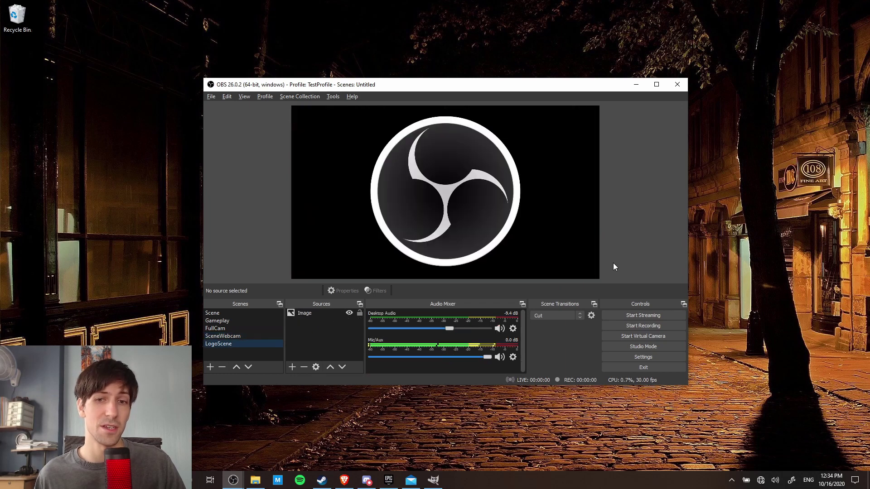
key(F1)
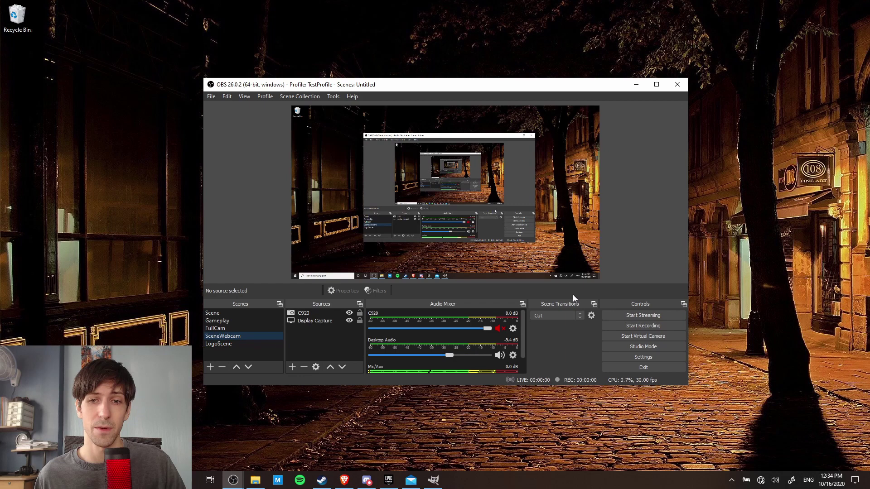
Choose the Fade transition and switch to LogoScene to preview it
click(553, 318)
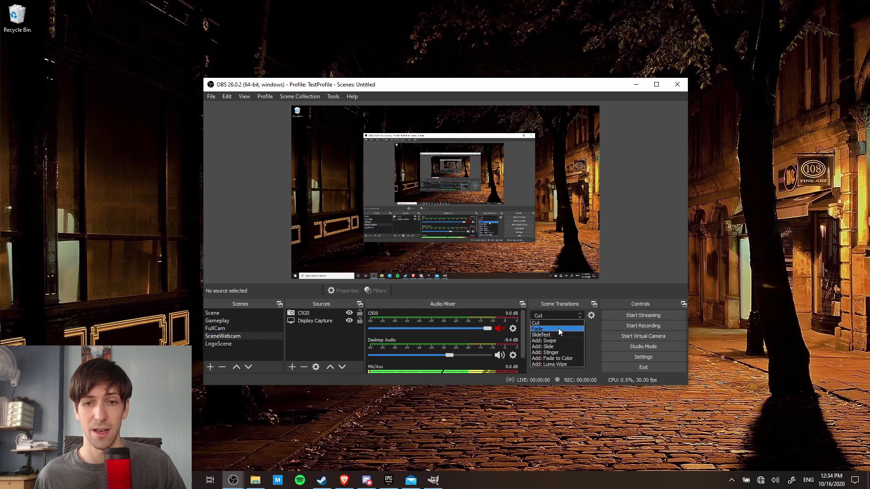
click(558, 328)
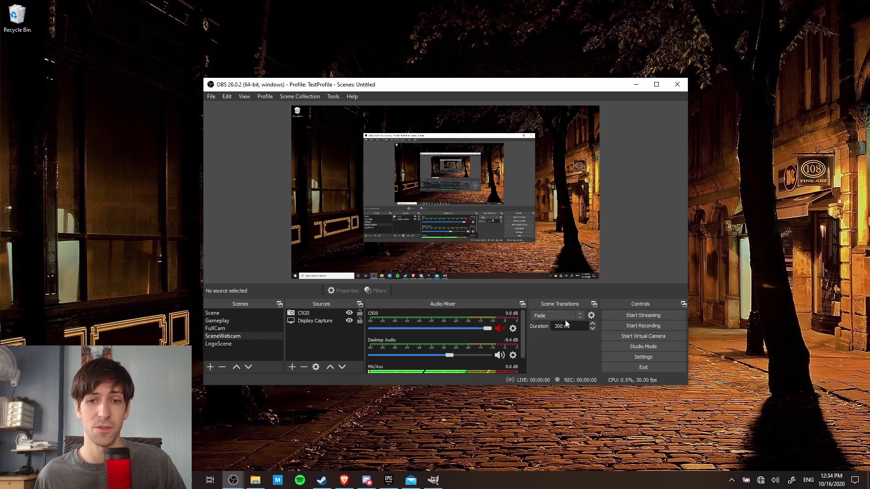
key(Tab)
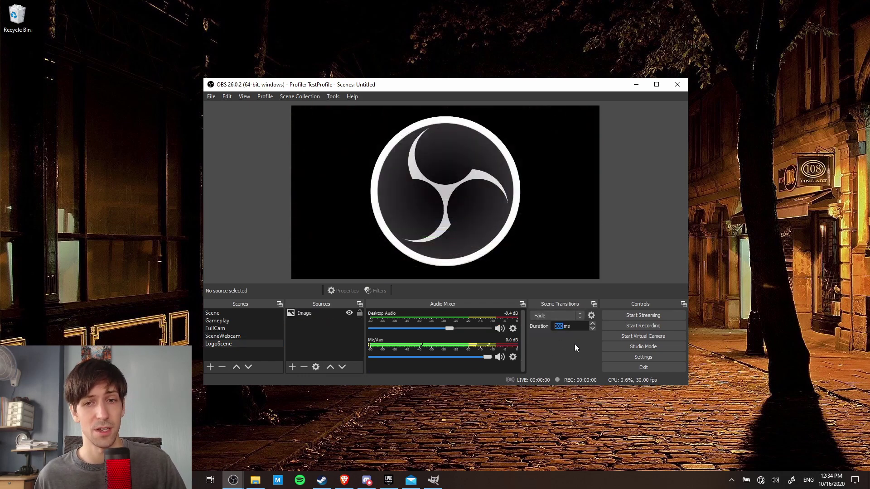
text(1)
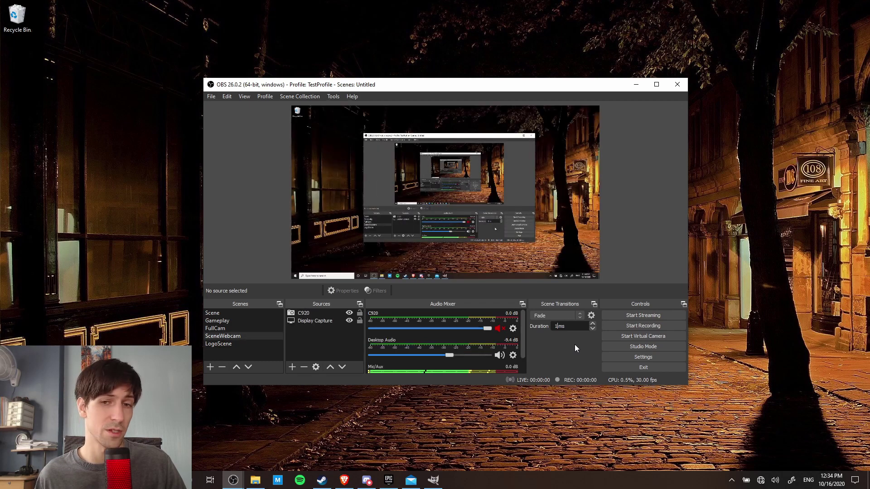
Set the Fade duration to 1000 ms, test a scene switch, then select the value for replacement
key(ctrl+a)
text(300)
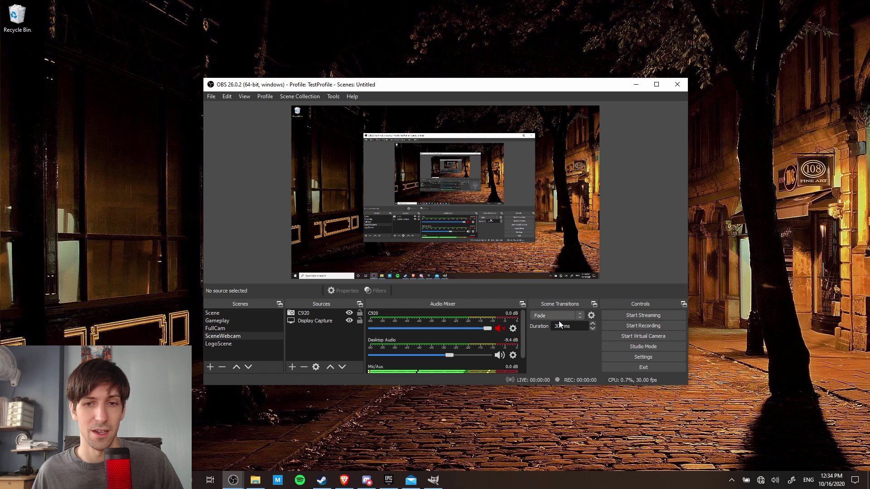
drag(558, 321, 570, 325)
text(100)
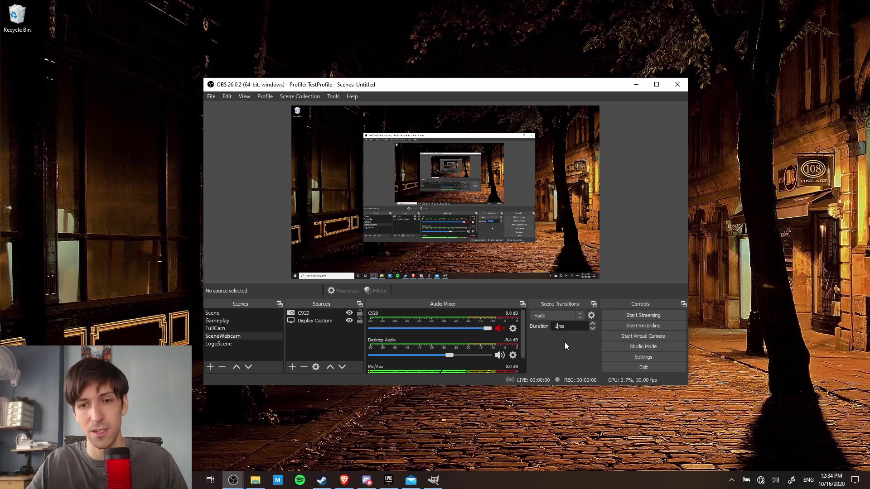
text(0)
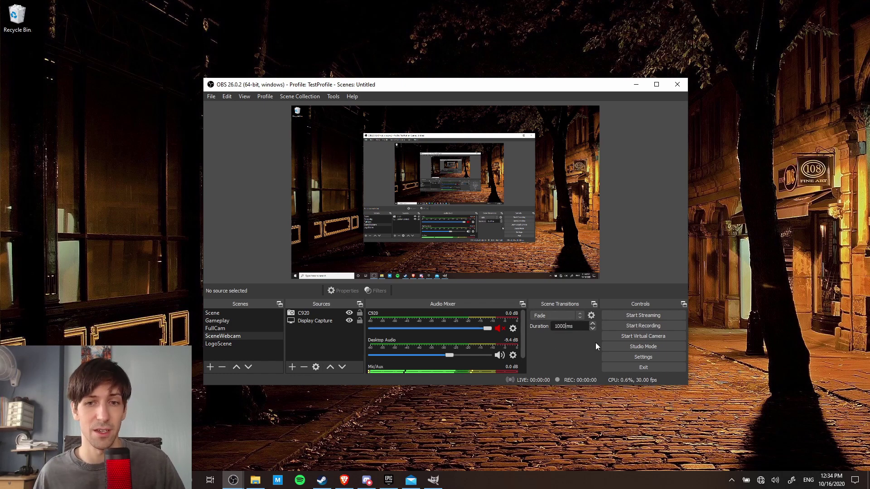
key(F2)
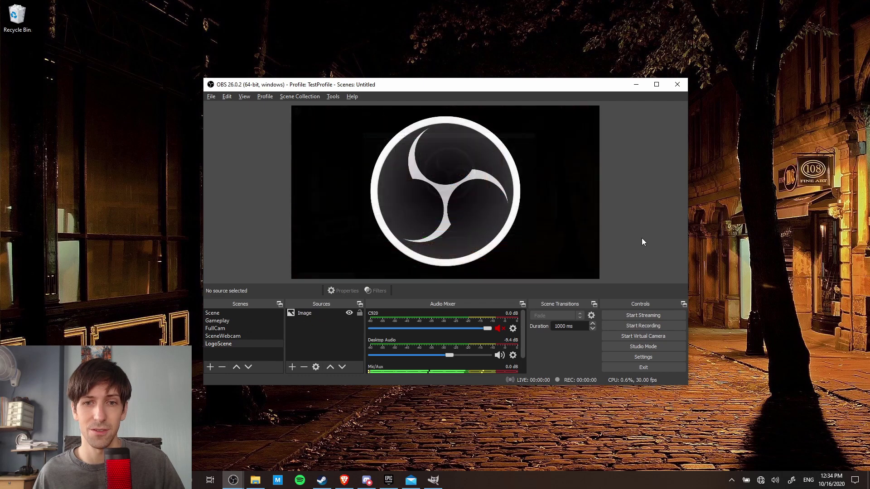
triple_click(578, 327)
Enter 300 ms, make SlideTest the transition, and test it between LogoScene and SceneWebcam twice
text(300)
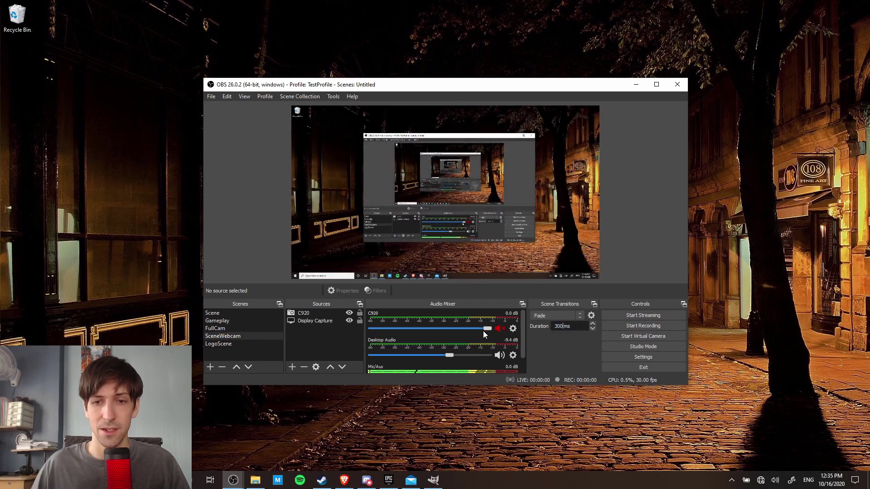
click(542, 316)
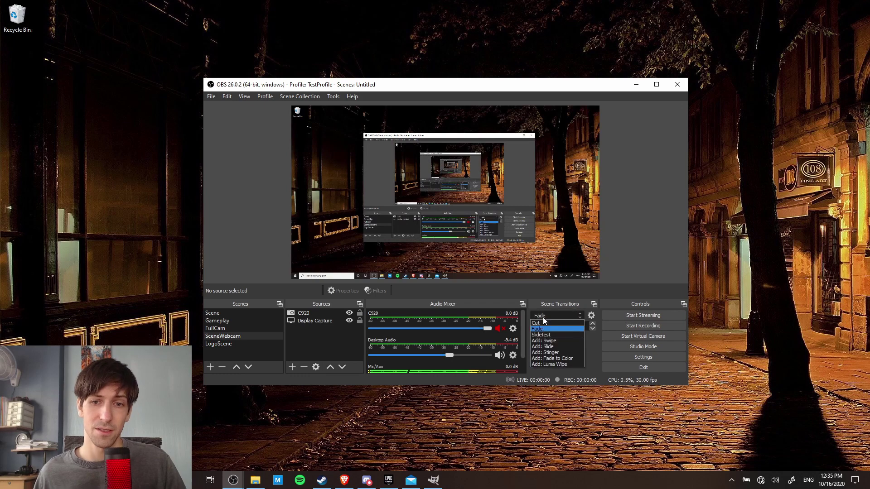
click(566, 336)
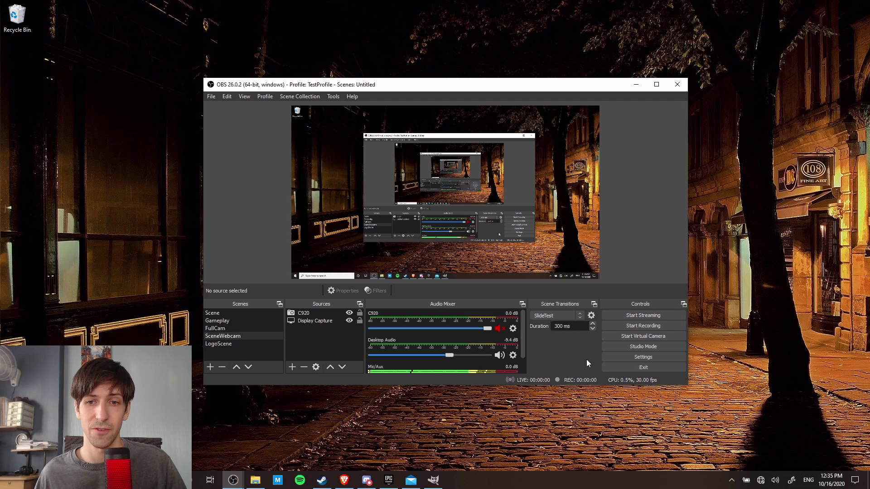
key(Down)
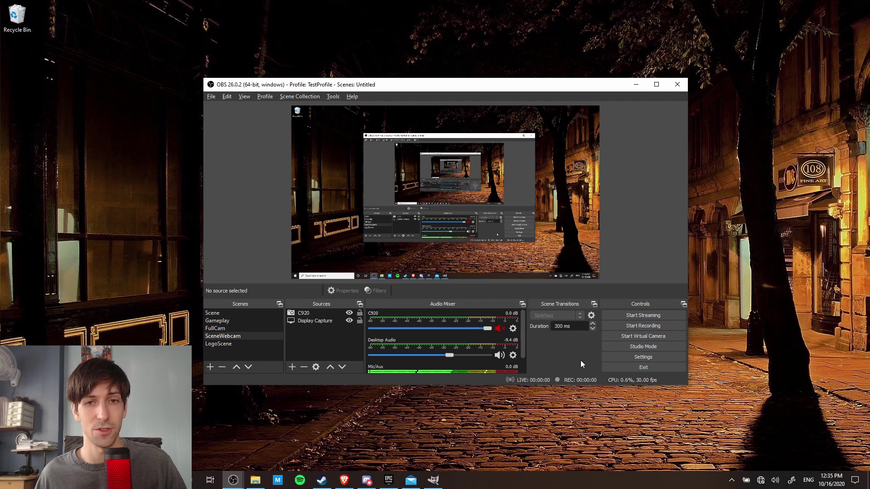
key(Up)
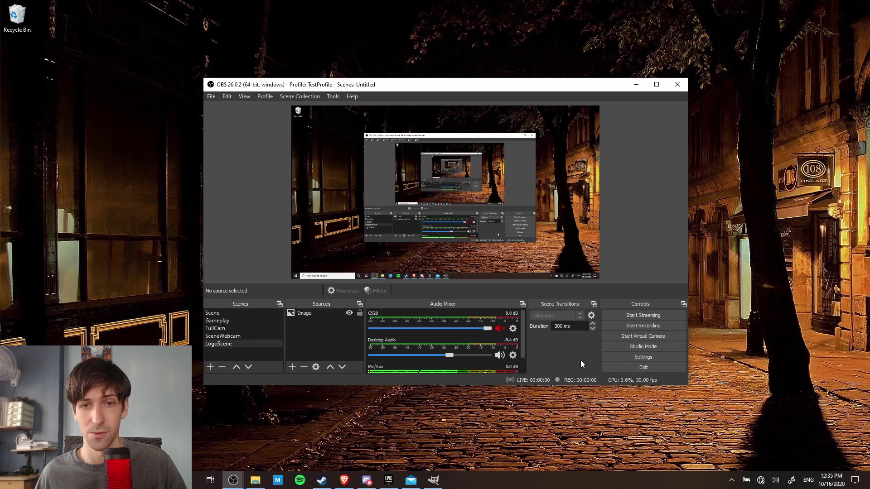
key(Down)
key(Up)
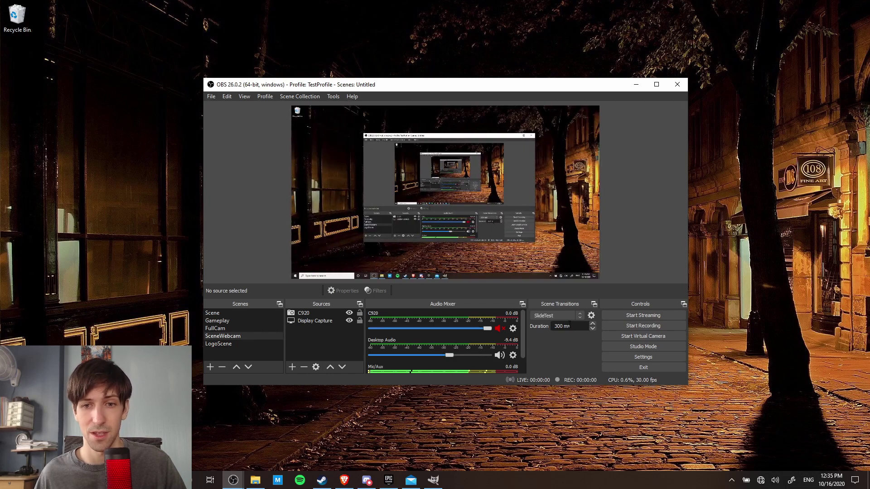
Bring the transitions list up, dismiss it, then show it again to add a transition
click(566, 315)
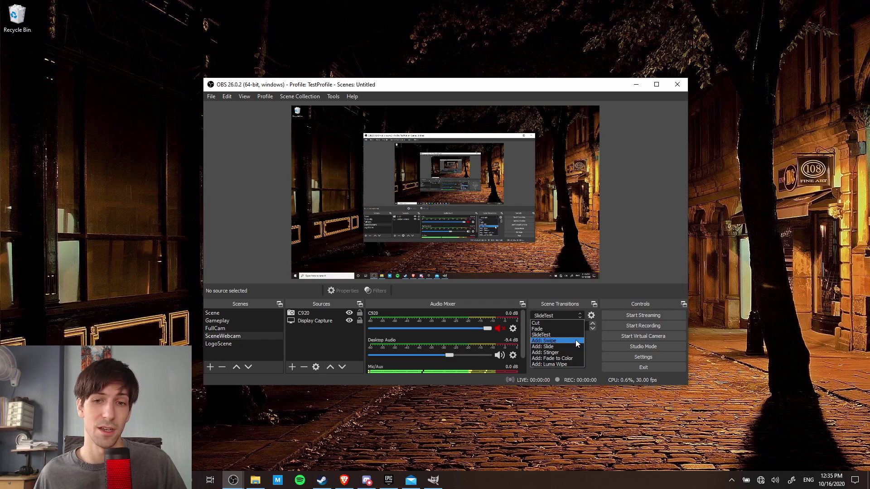
key(Escape)
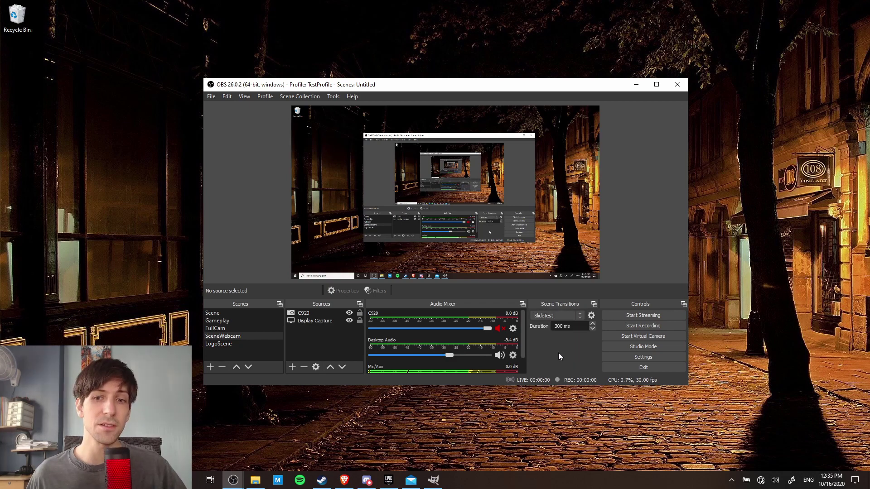
click(570, 313)
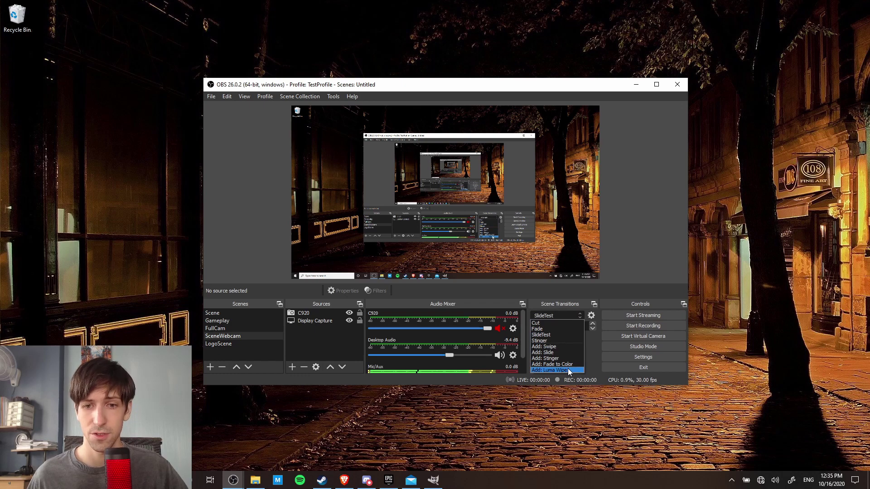
Add a Luma Wipe transition with its default name and preview the wipe twice
key(Escape)
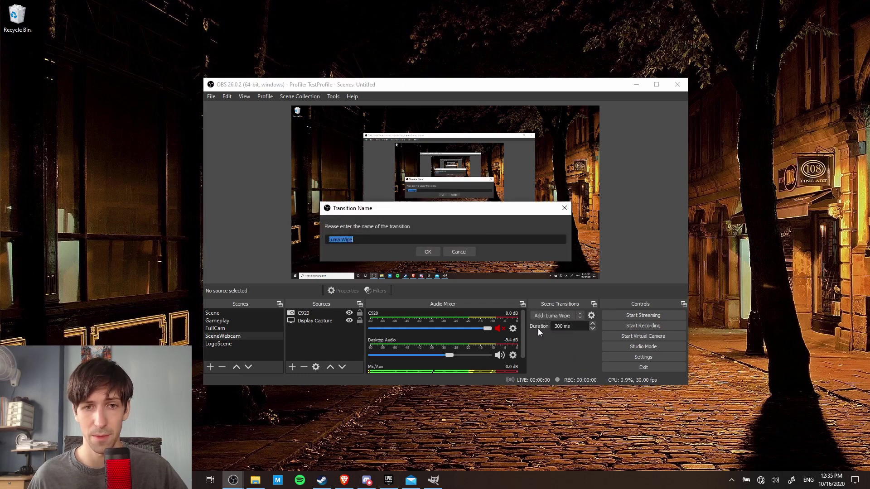
click(426, 251)
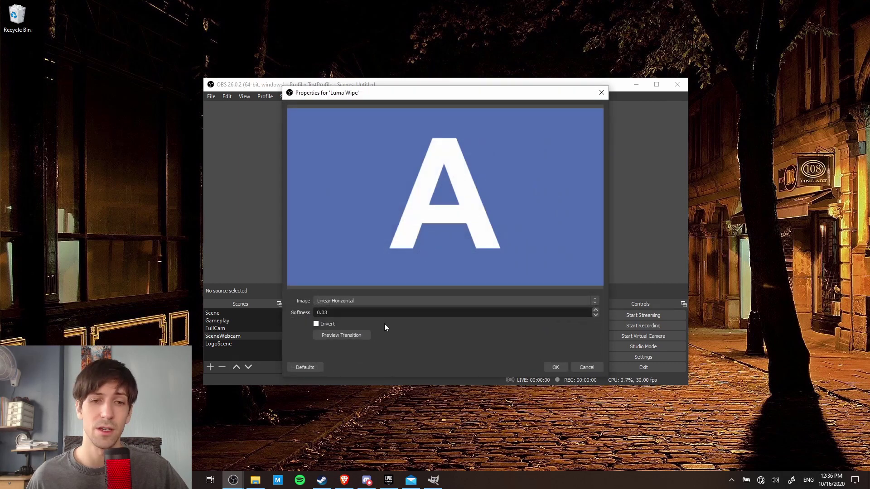
click(362, 335)
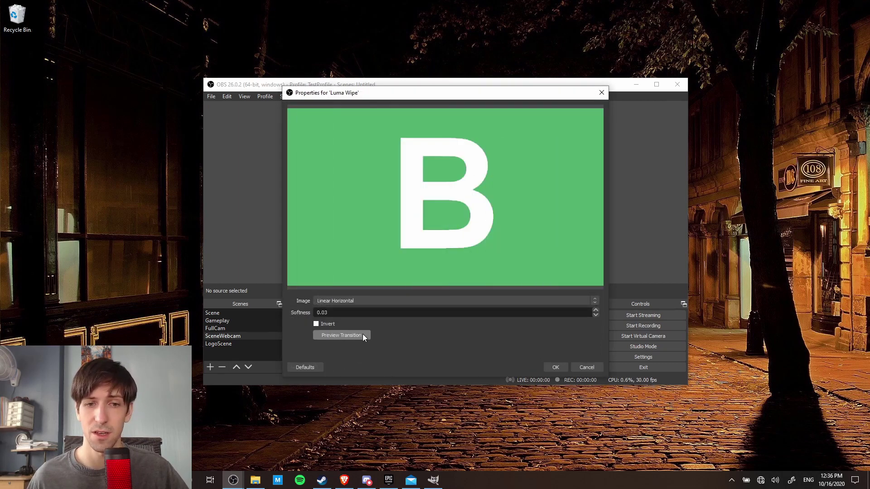
click(362, 335)
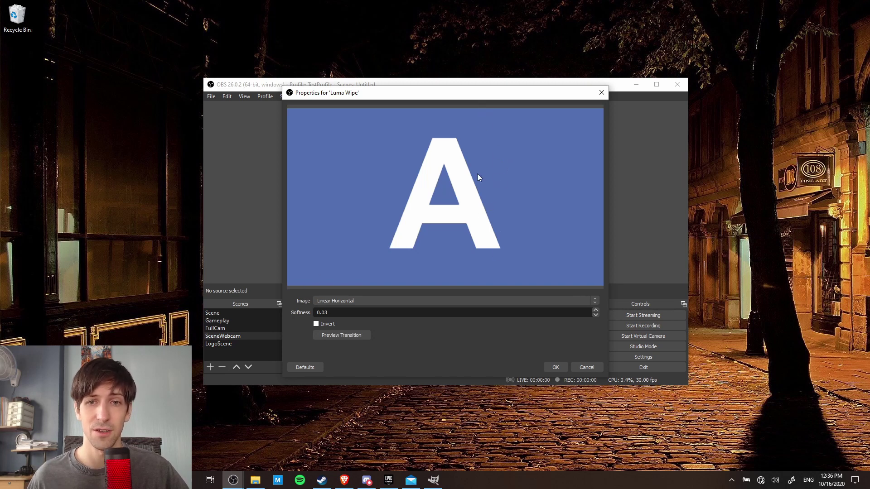
Raise the Luma Wipe softness from 0.03 to 0.15 and replay the preview several times
double_click(361, 315)
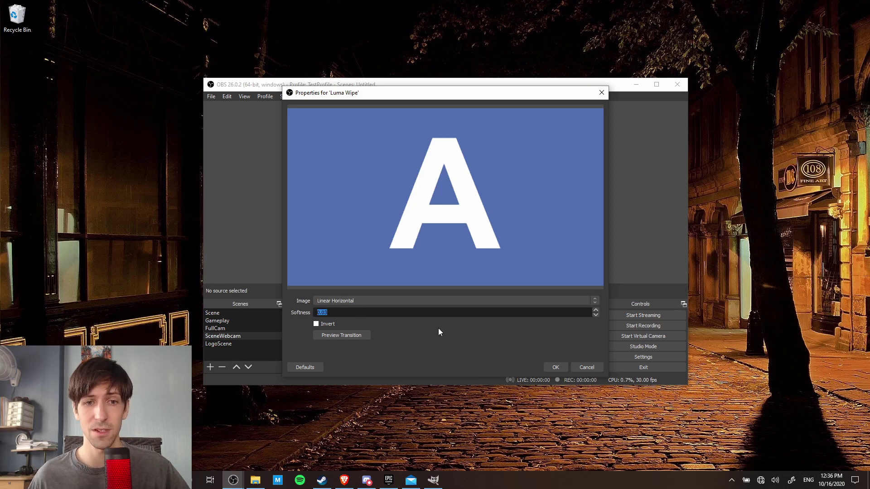
text(0.15)
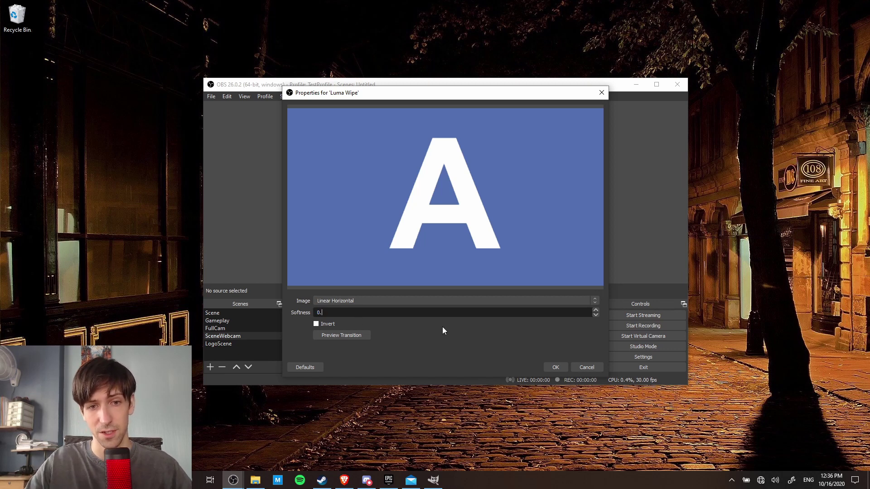
key(Tab)
click(353, 336)
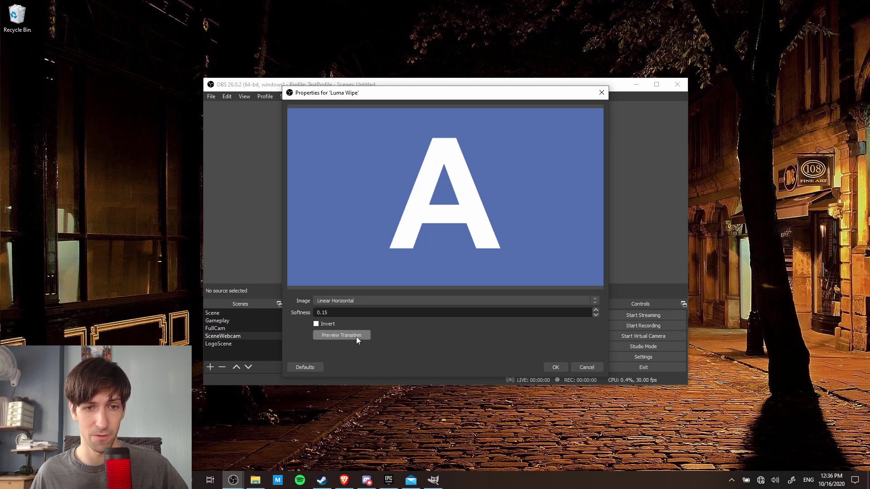
click(356, 336)
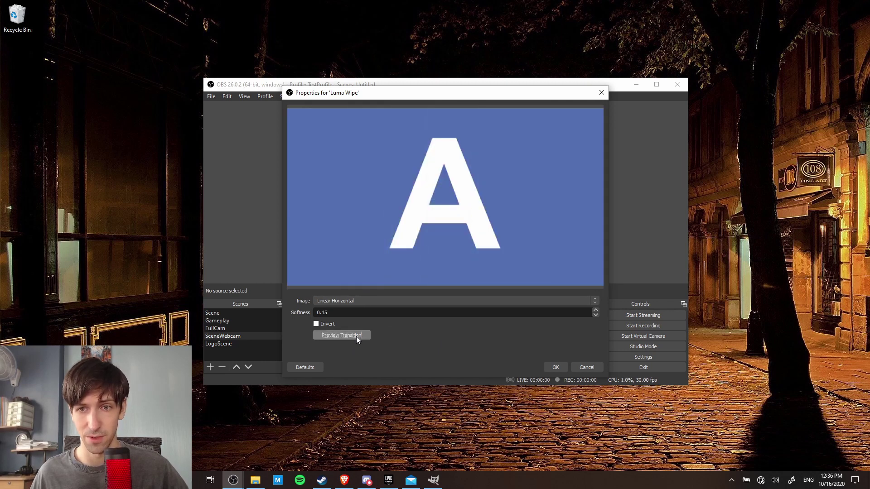
click(356, 336)
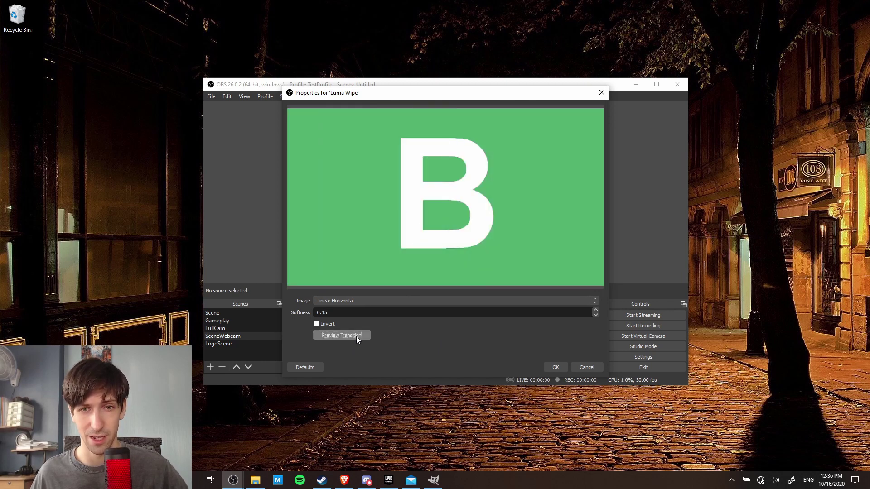
click(356, 336)
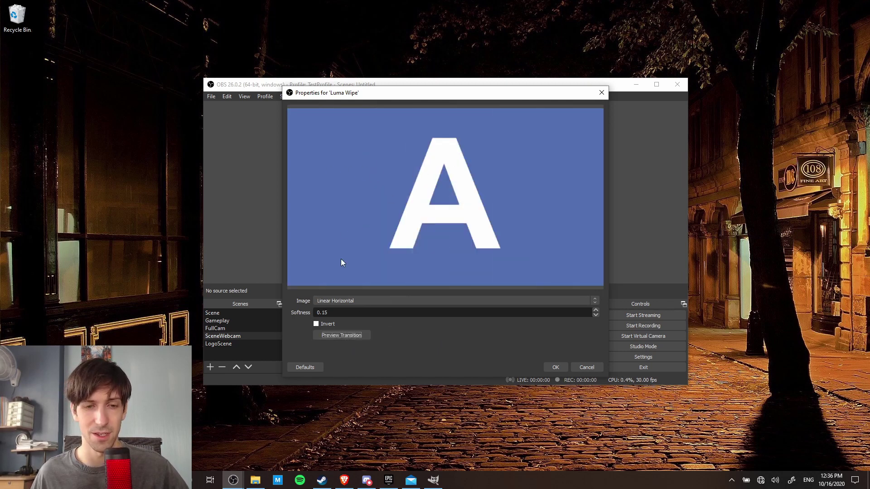
Switch the Luma Wipe pattern to the Squares image and preview it
click(370, 302)
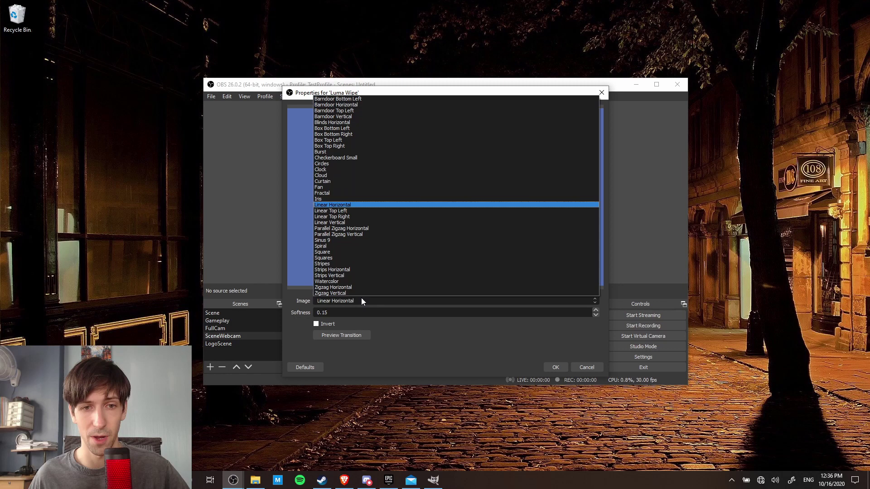
click(366, 257)
click(350, 336)
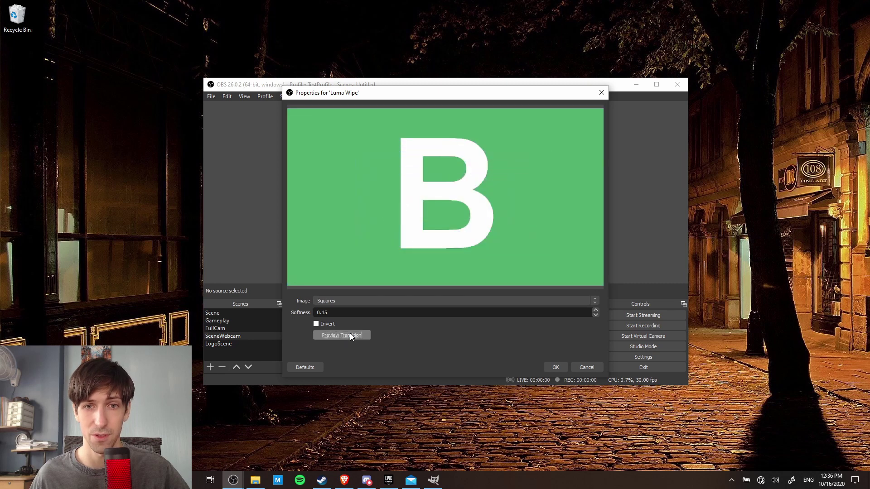
click(350, 334)
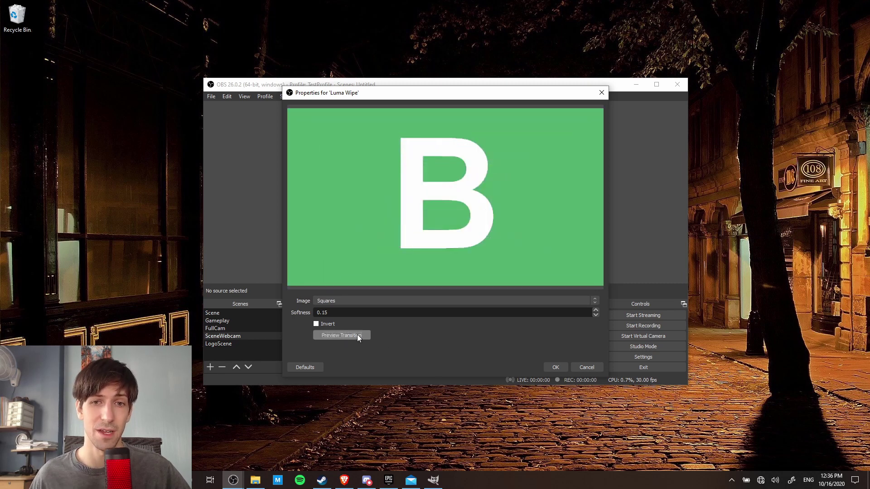
click(357, 336)
Lower the softness to 0.10, preview the wipe, and save the Luma Wipe settings
drag(339, 315, 317, 313)
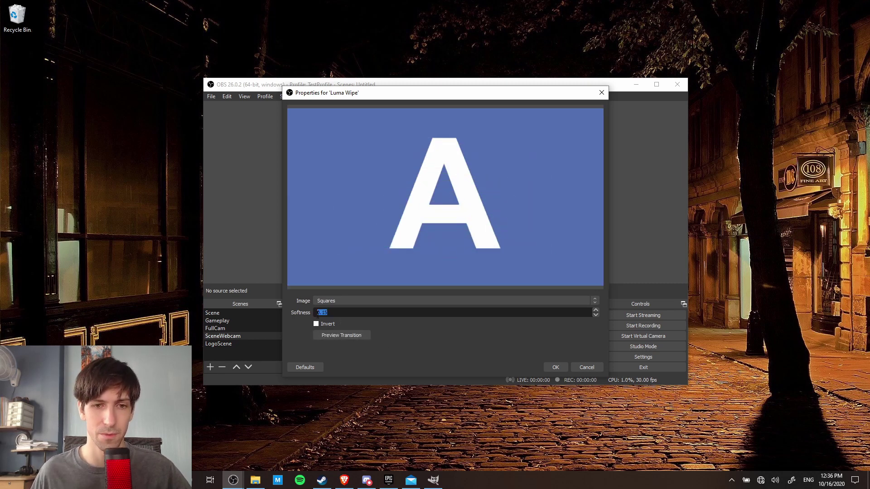
text(0.1)
key(Tab)
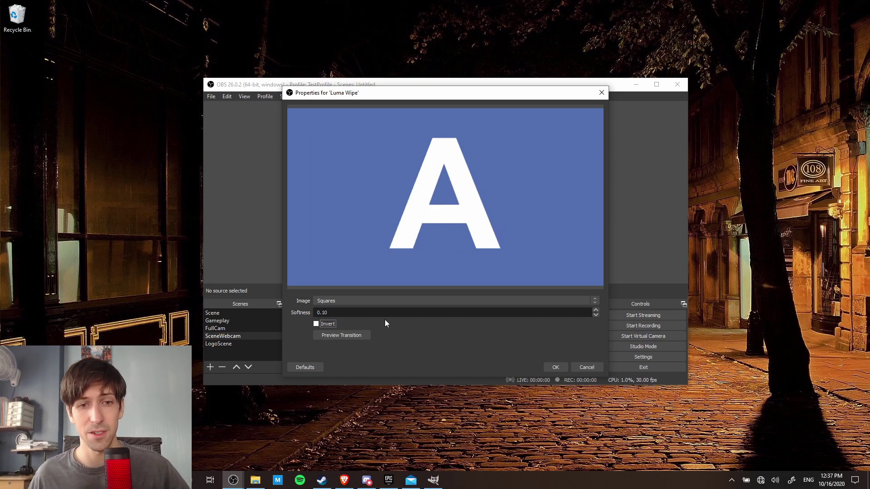
click(352, 335)
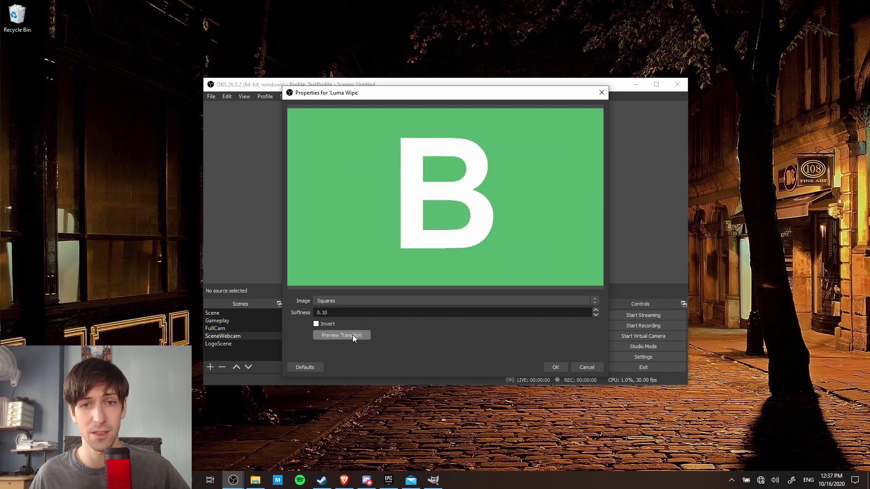
click(554, 366)
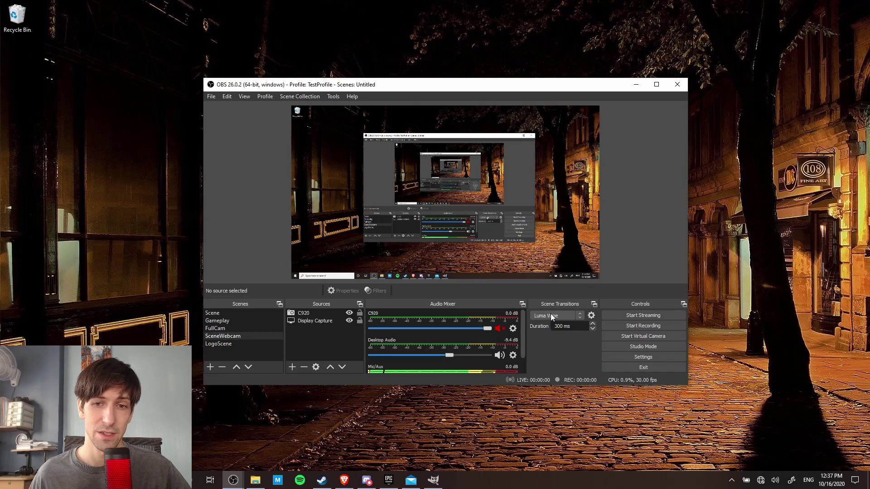
Keep Luma Wipe as the scene transition and test it switching to LogoScene and back
click(552, 315)
click(561, 346)
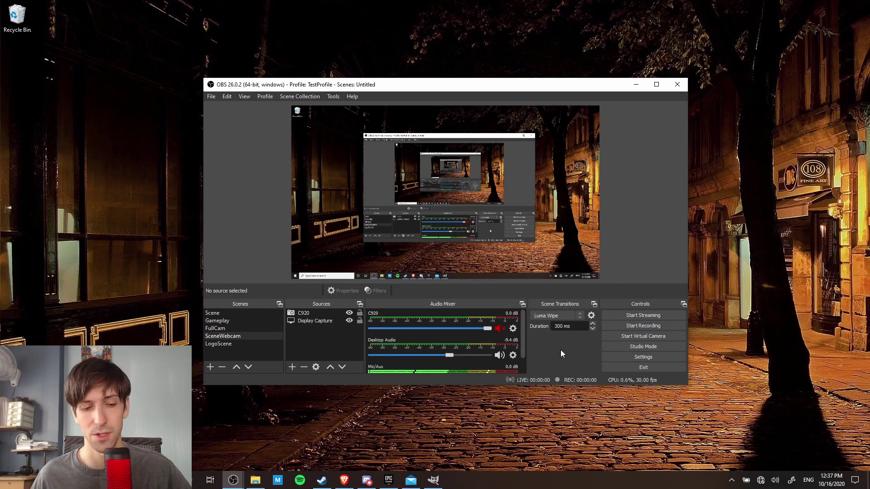
key(F5)
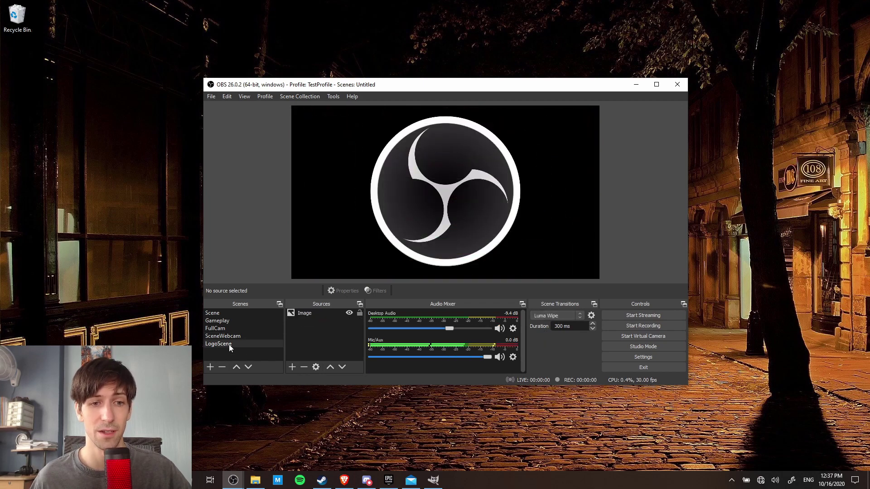
key(F4)
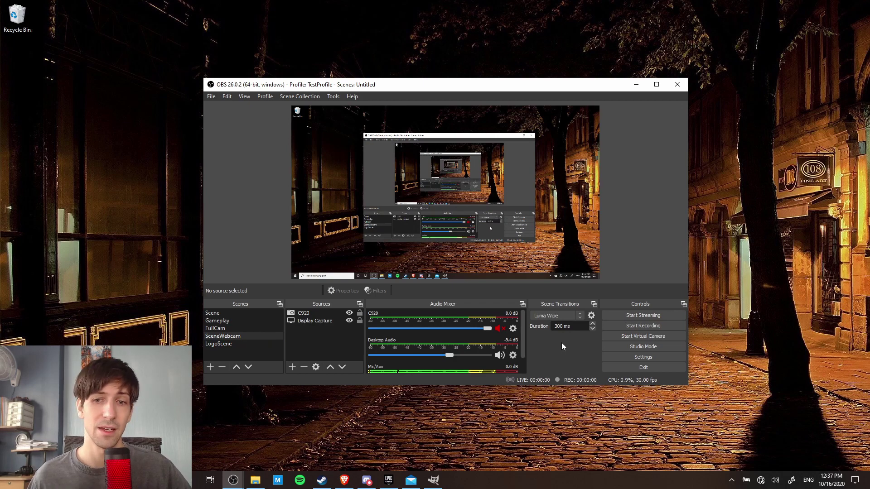
Turn on Studio Mode and cycle the preview LogoScene, SceneWebcam, then LogoScene again
click(623, 349)
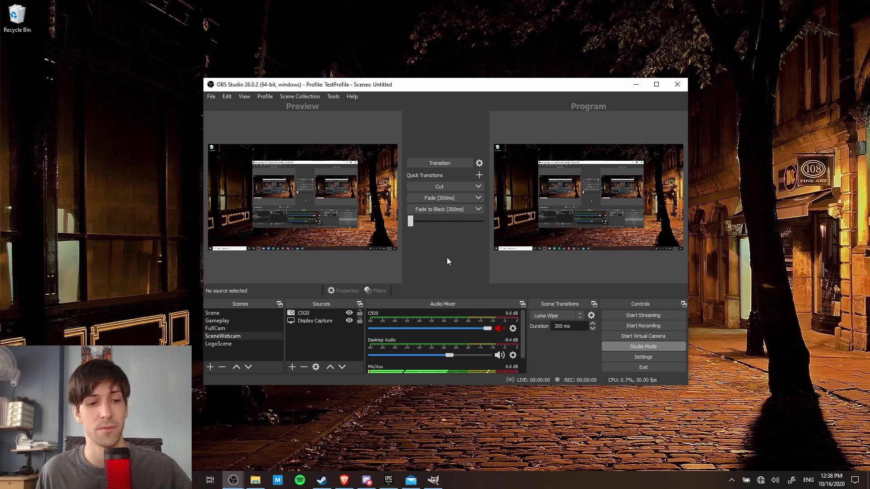
key(Down)
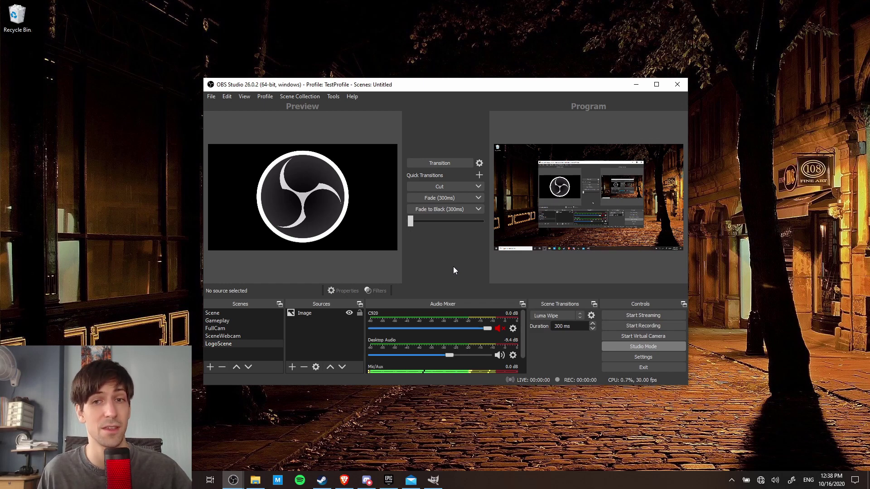
key(Up)
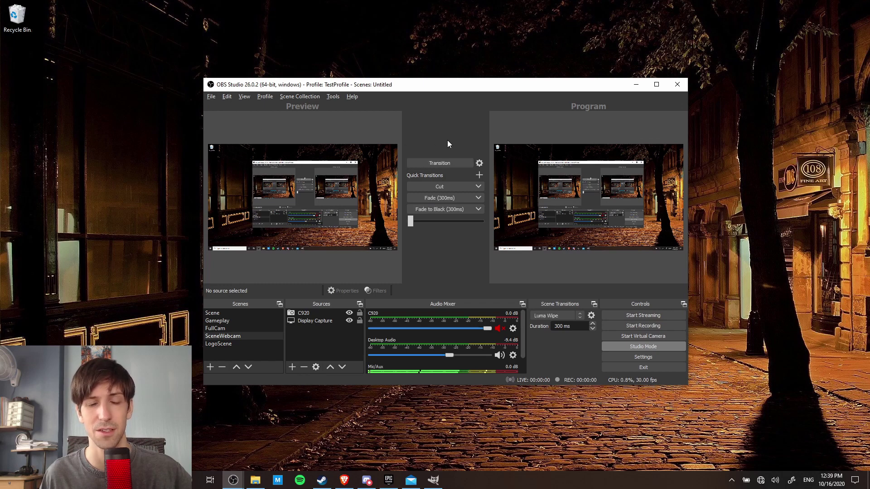
key(Down)
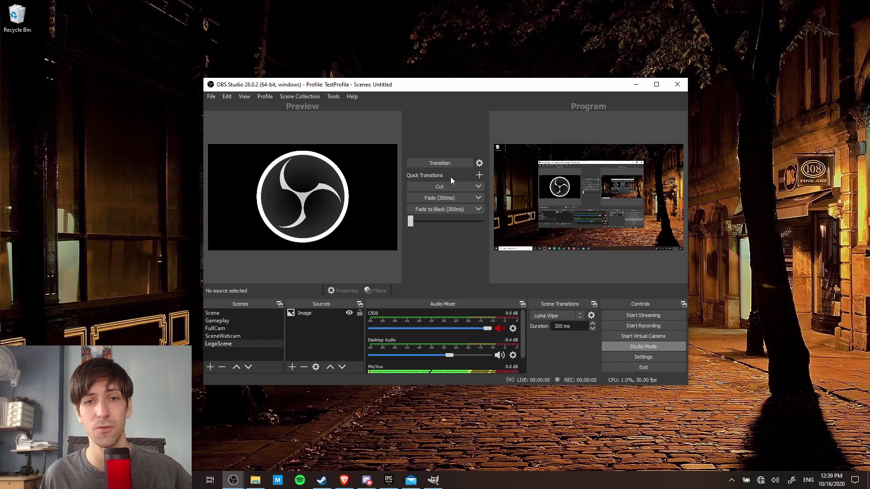
Check the transitions list twice, keeping Luma Wipe, then bring up the File menu
click(561, 316)
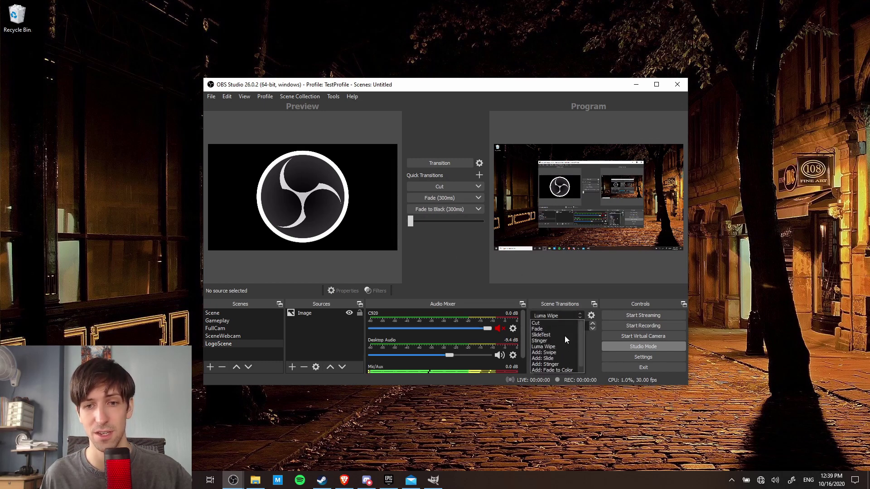
click(564, 313)
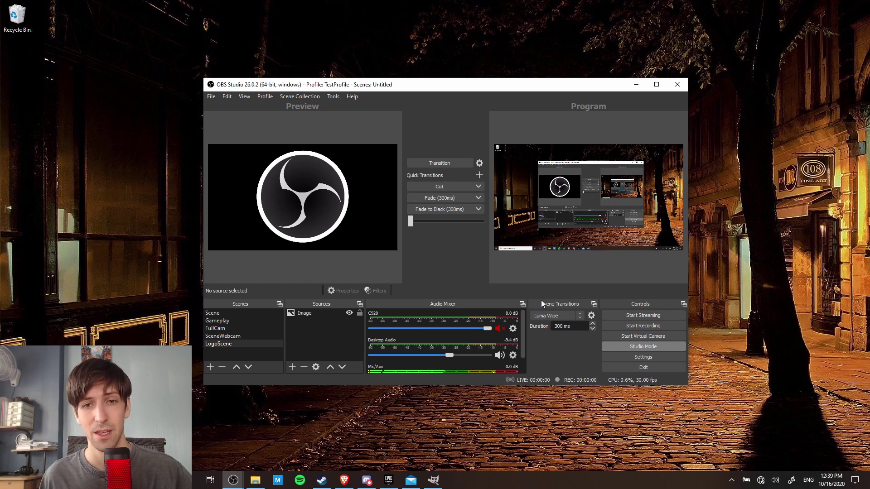
click(555, 316)
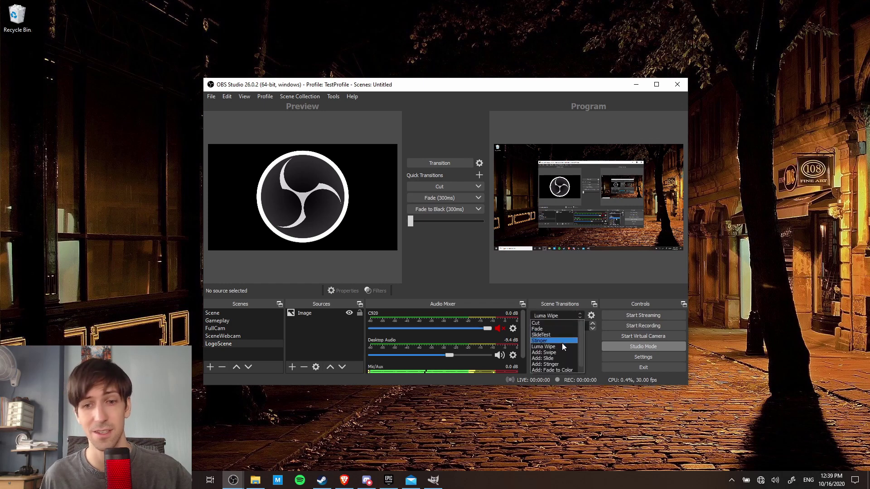
click(567, 314)
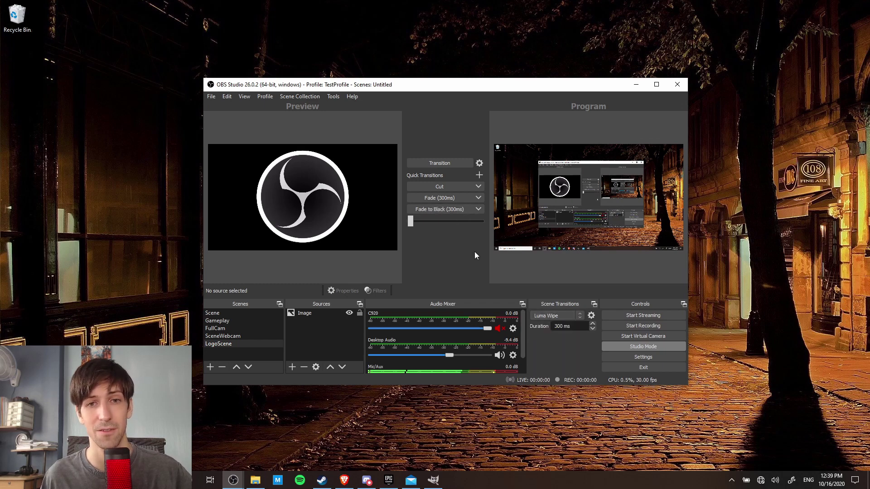
click(211, 97)
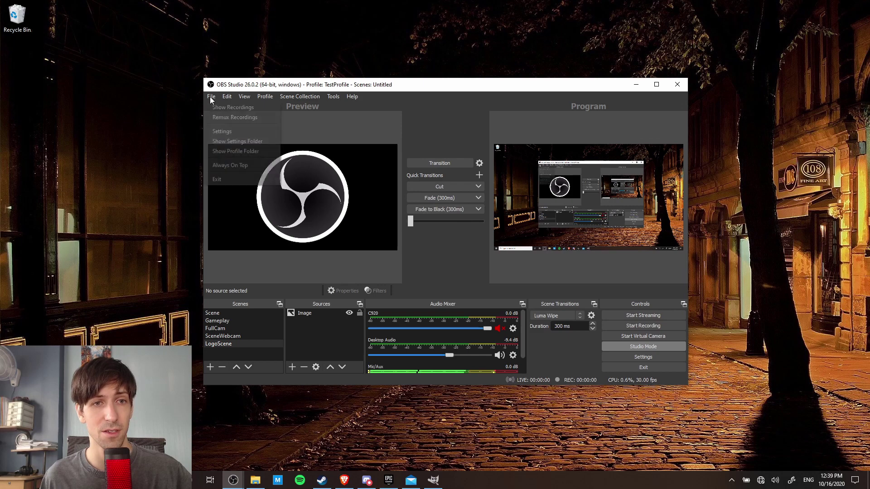
Bring up the Hotkeys page in Settings and scroll to the transition hotkeys
click(221, 132)
click(253, 195)
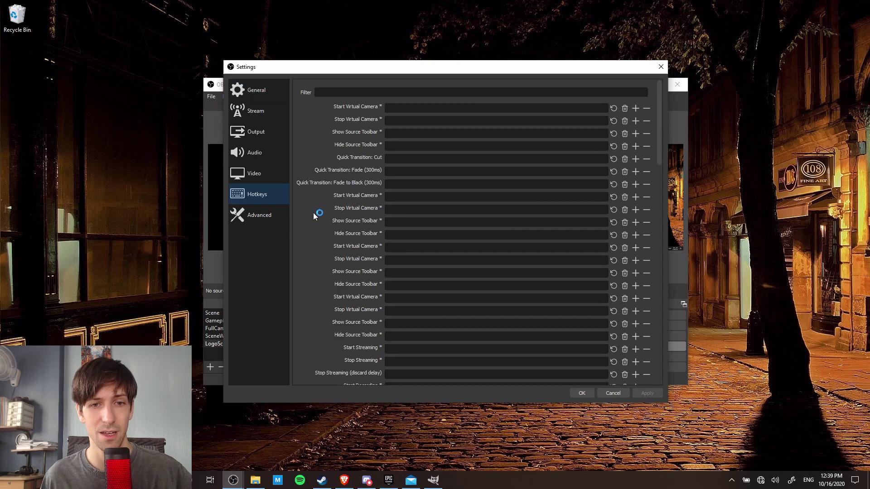
scroll(313, 216, down, 5)
scroll(313, 216, down, 5)
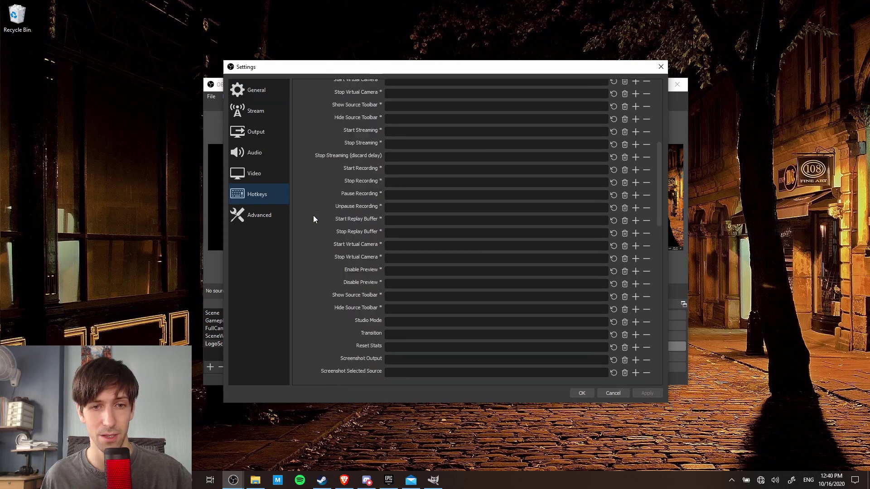
scroll(340, 216, up, 12)
scroll(322, 197, down, 10)
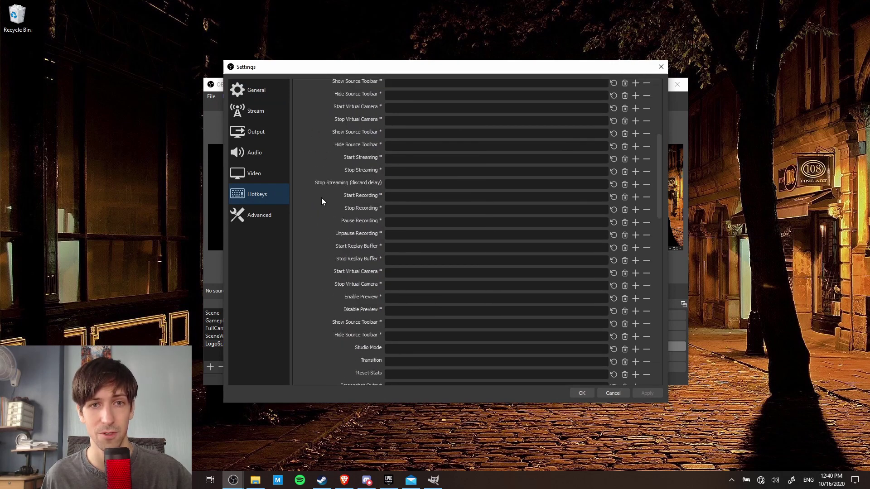
Assign Ctrl+Alt+0 to the Transition action
click(447, 254)
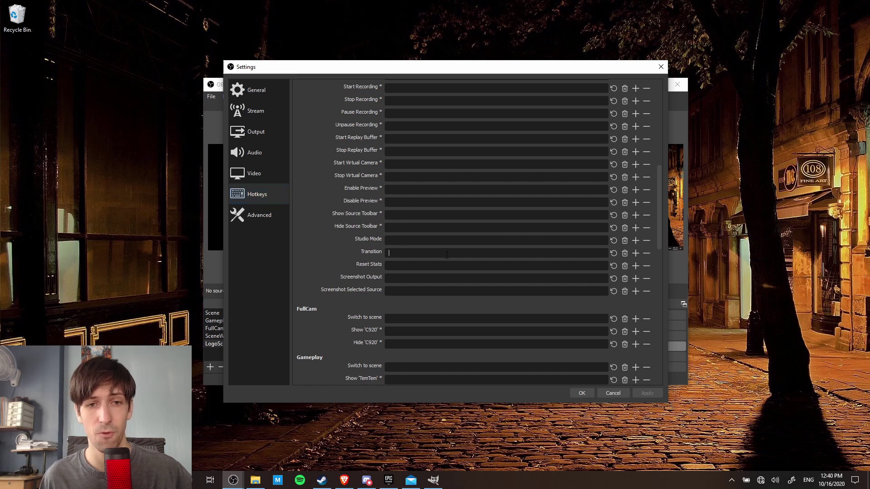
key(ctrl+alt)
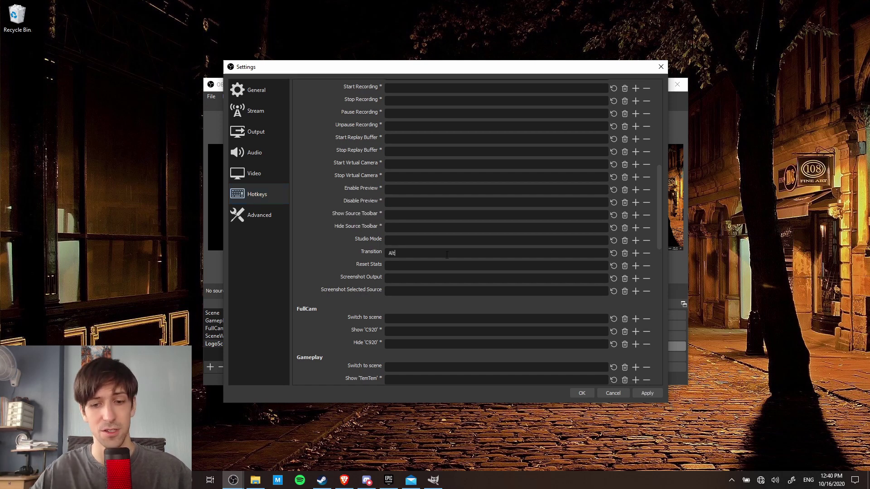
key(ctrl+alt+0)
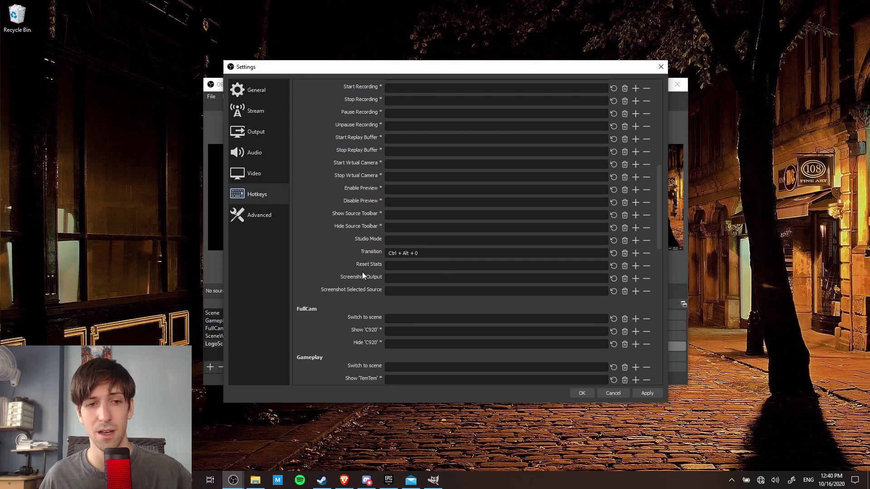
scroll(348, 252, up, 5)
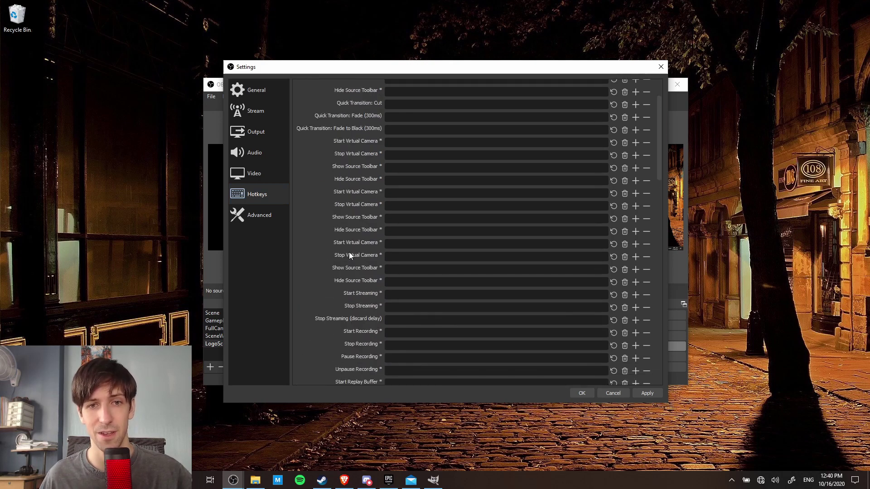
scroll(349, 252, up, 3)
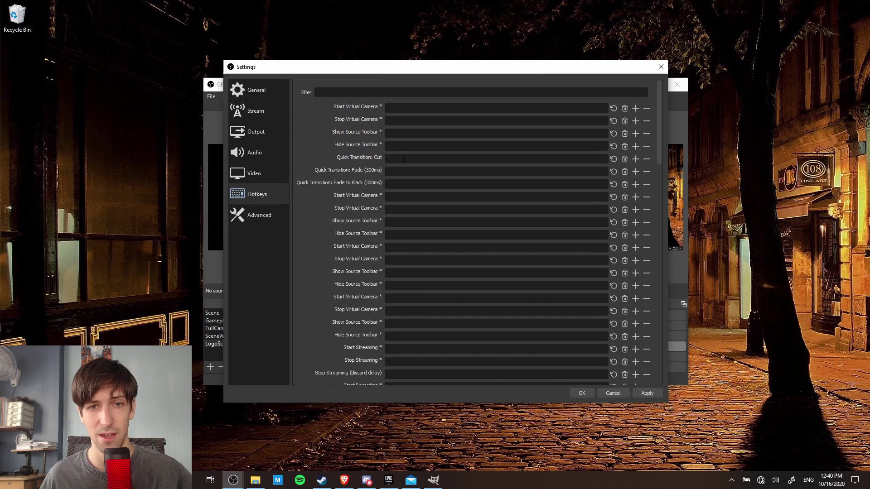
Assign Ctrl+Alt+8 to Quick Transition: Cut and Ctrl+Alt+9 to Quick Transition: Fade (300ms)
key(ctrl+alt)
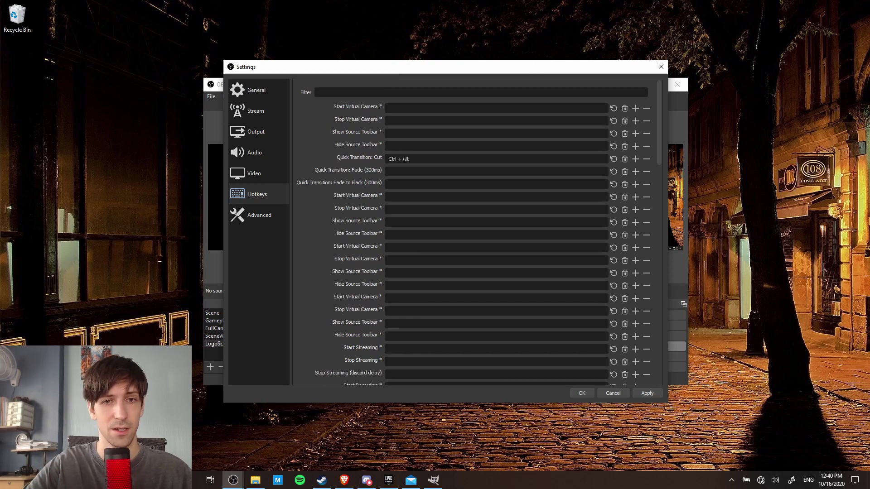
key(ctrl+alt+8)
click(409, 170)
key(ctrl+alt)
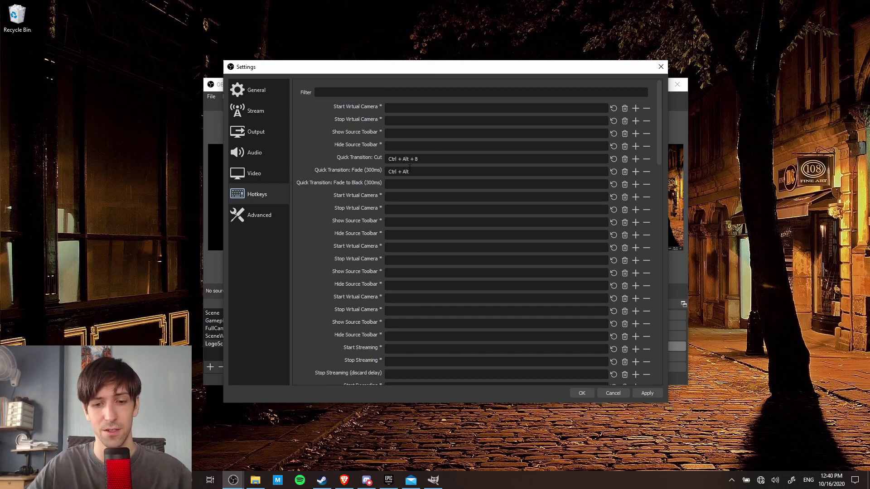
key(ctrl+alt+9)
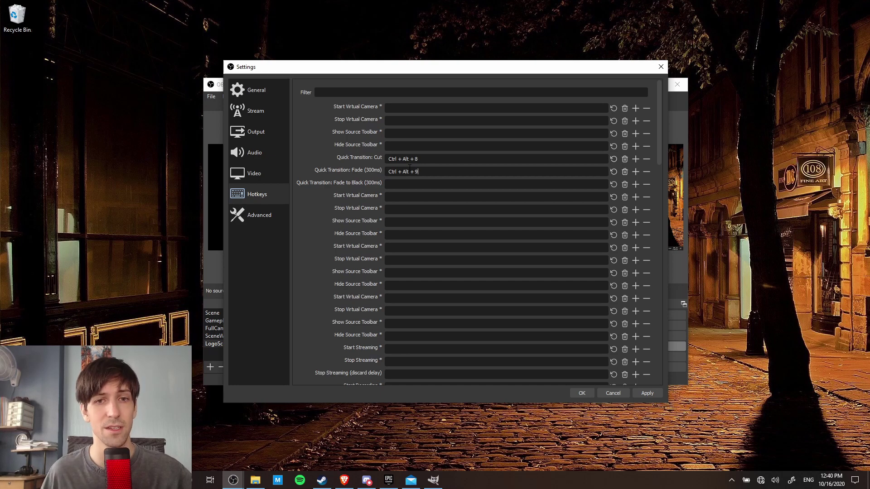
scroll(321, 206, down, 5)
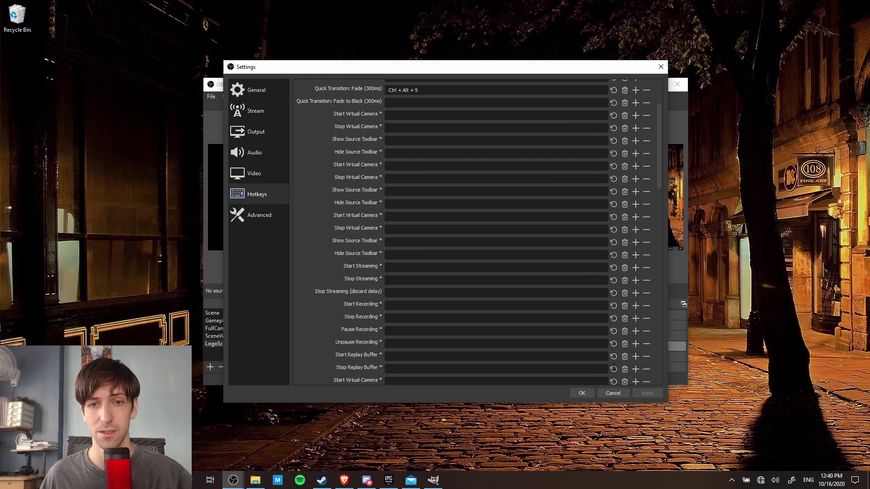
Save the hotkeys and swap preview and program repeatedly with F1, ending with SceneWebcam live
click(585, 393)
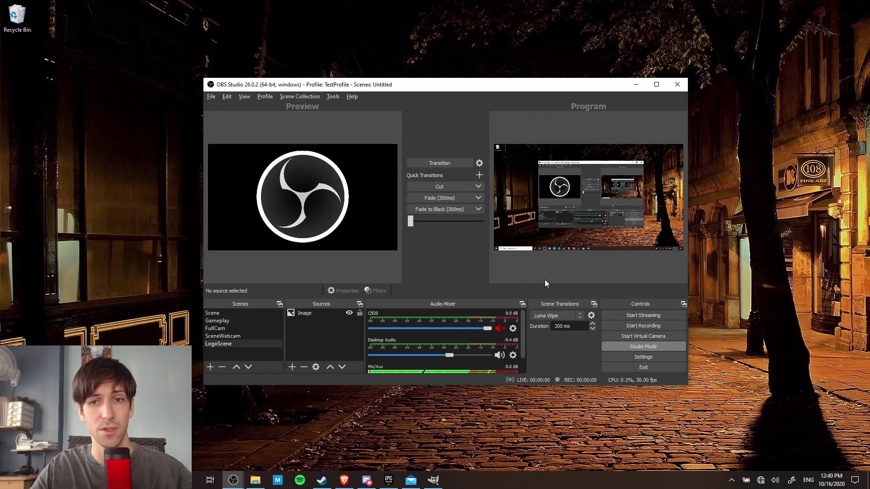
key(F1)
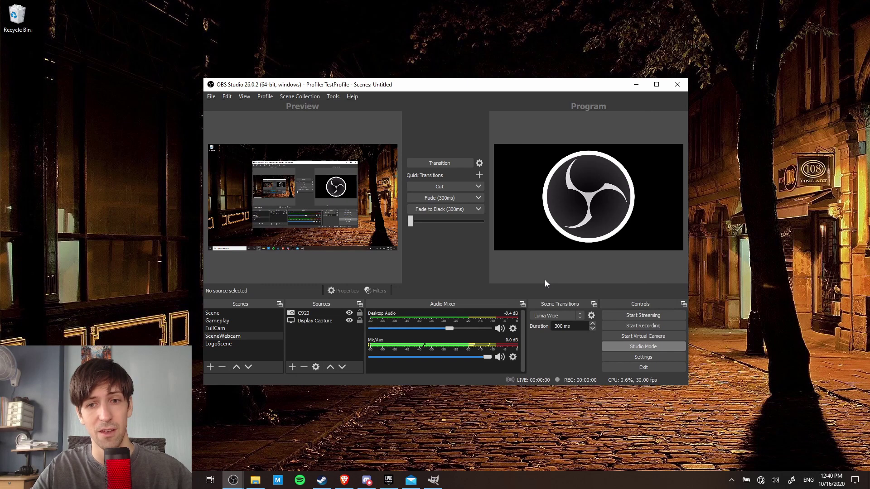
key(F1)
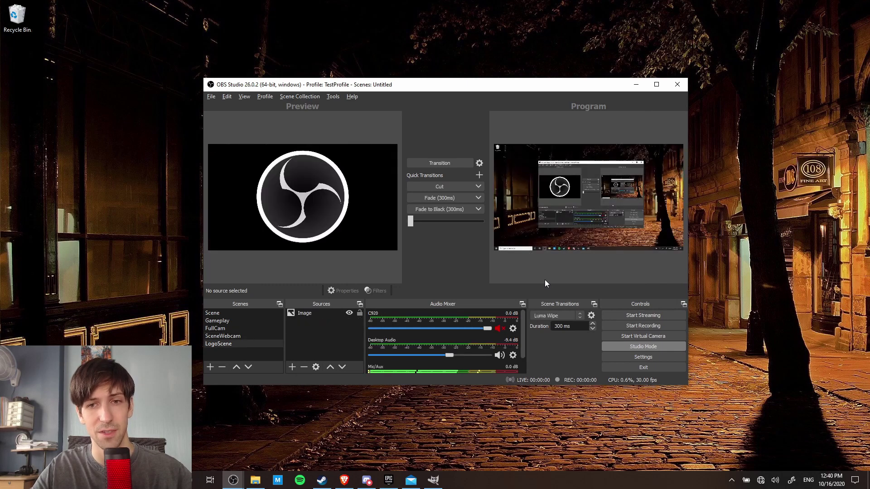
key(F1)
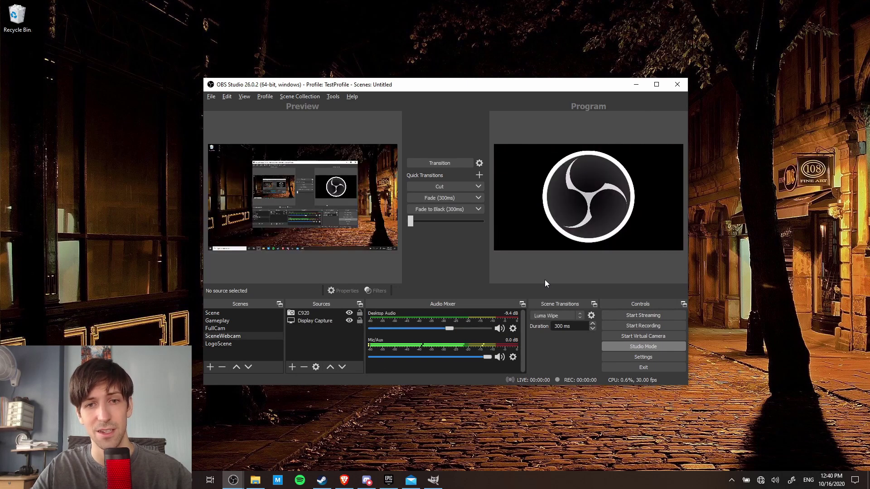
key(F1)
key(F1)
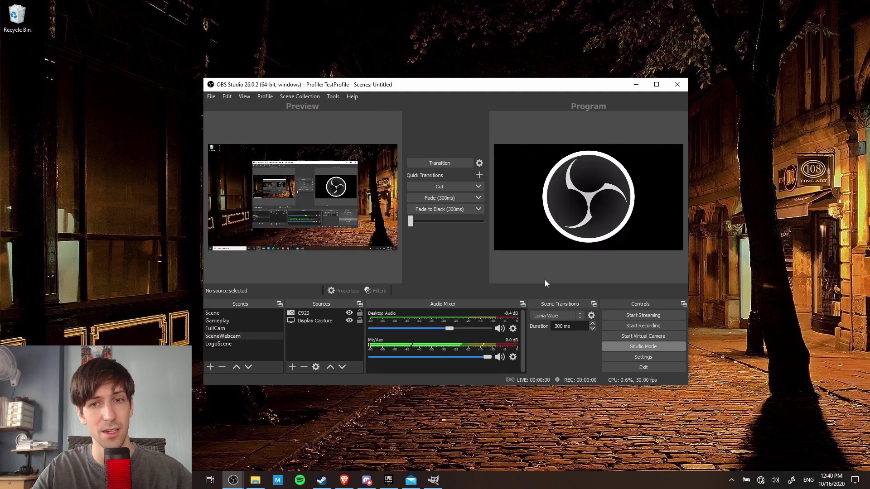
key(F1)
key(F1)
key(F1)
key(F1)
key(F1)
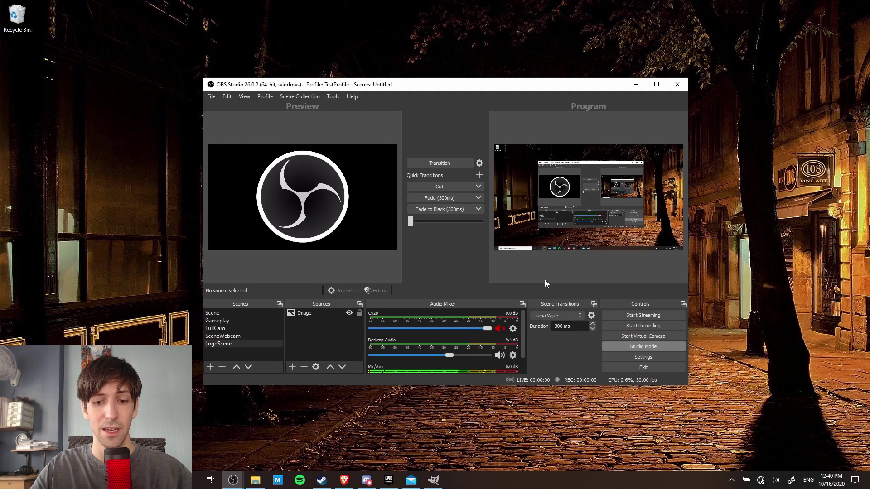
key(F1)
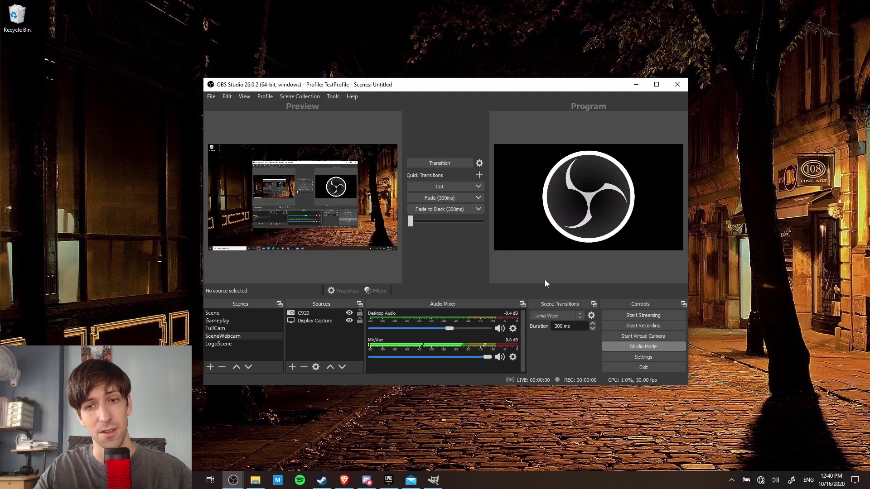
key(F1)
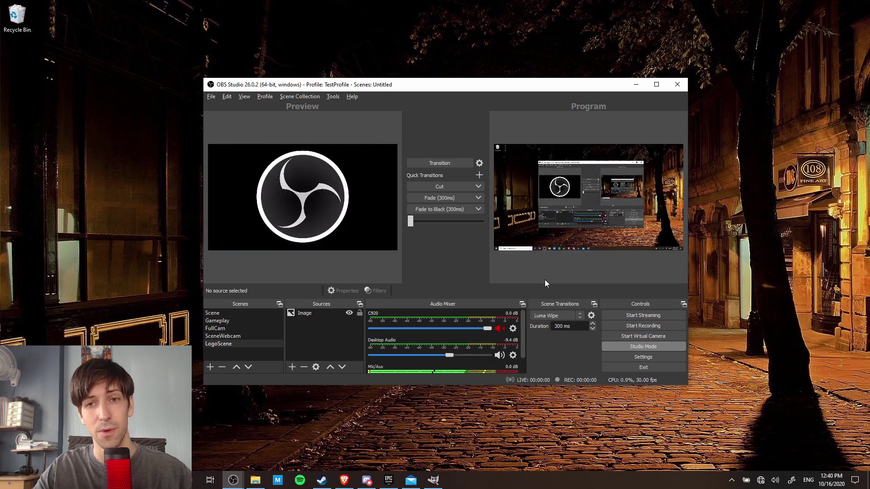
key(F1)
key(F1)
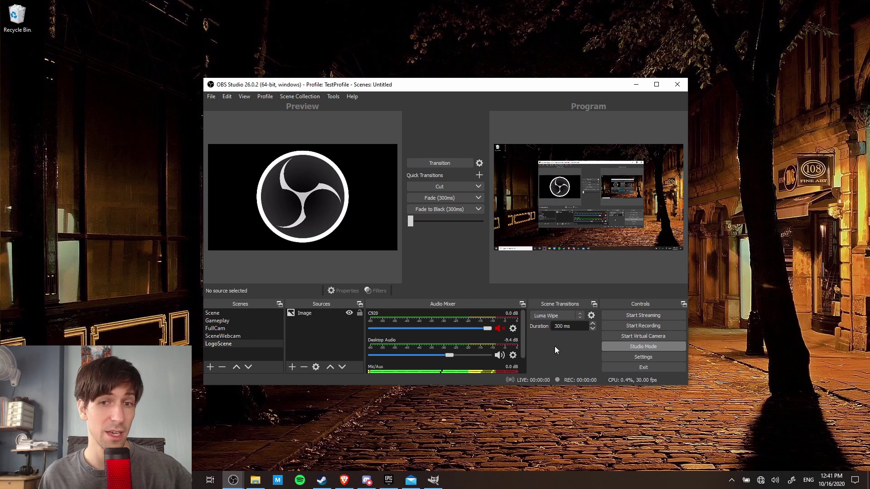
Choose SlideTest from the Scene Transitions list
click(557, 314)
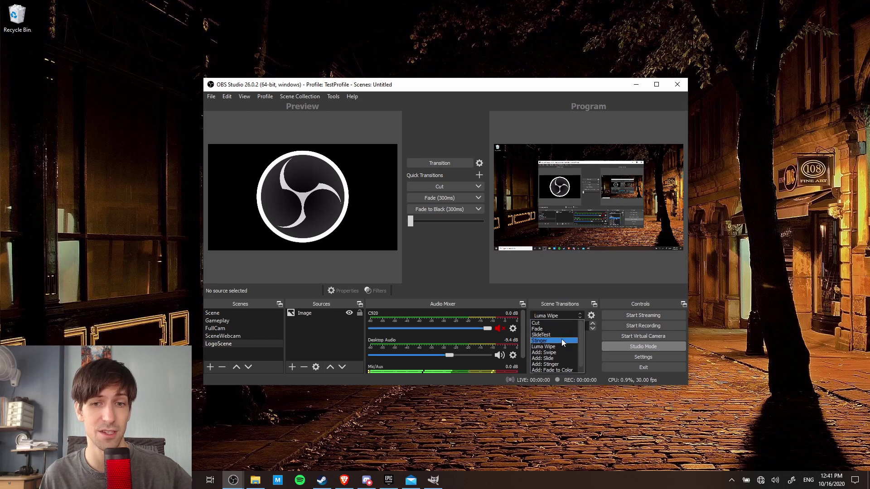
click(573, 316)
click(573, 316)
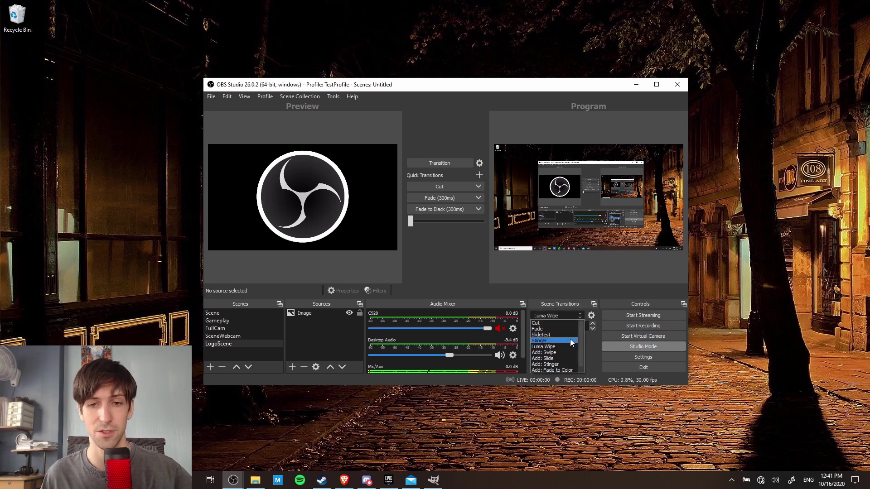
click(570, 335)
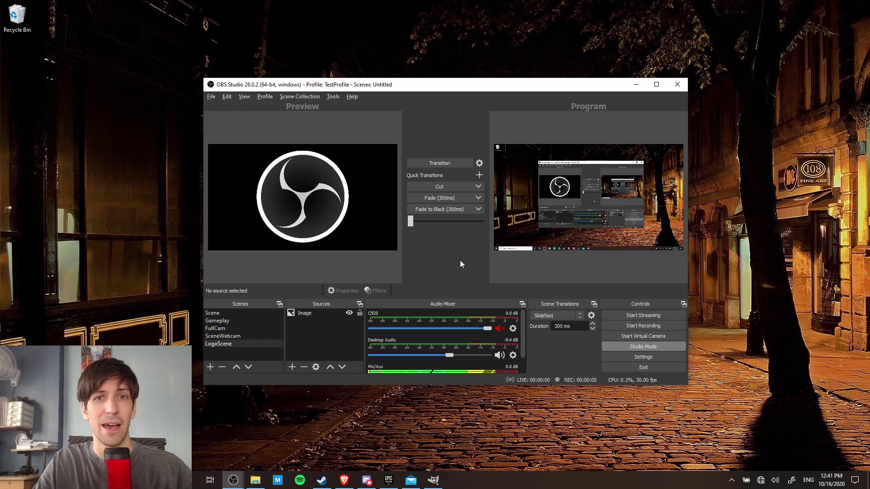
Swap preview and program six times with F1 using the slide, ending with LogoScene live
key(F1)
key(F1)
key(F1)
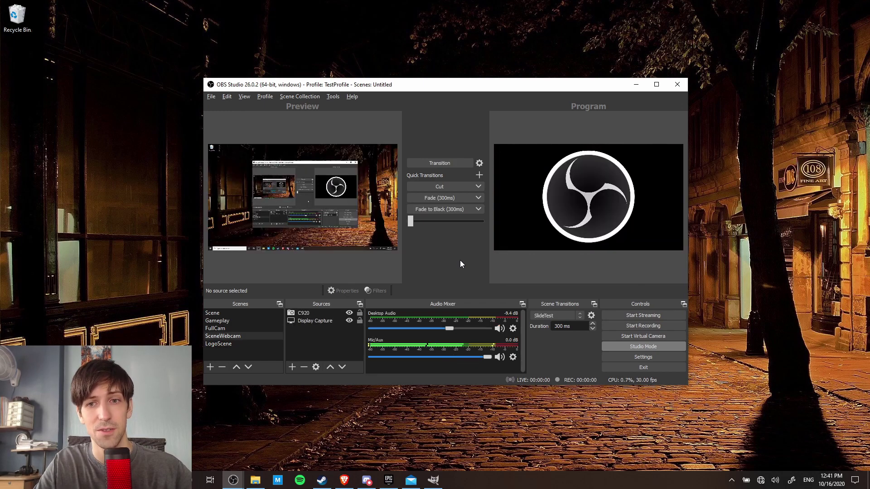
key(F1)
key(F1)
key(F1)
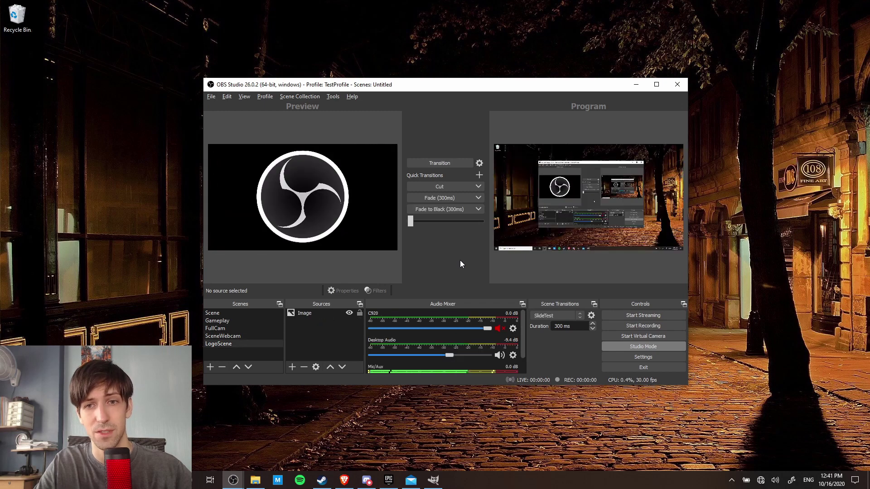
key(F1)
key(F1)
key(F1)
key(F1)
key(F1)
key(F1)
key(F1)
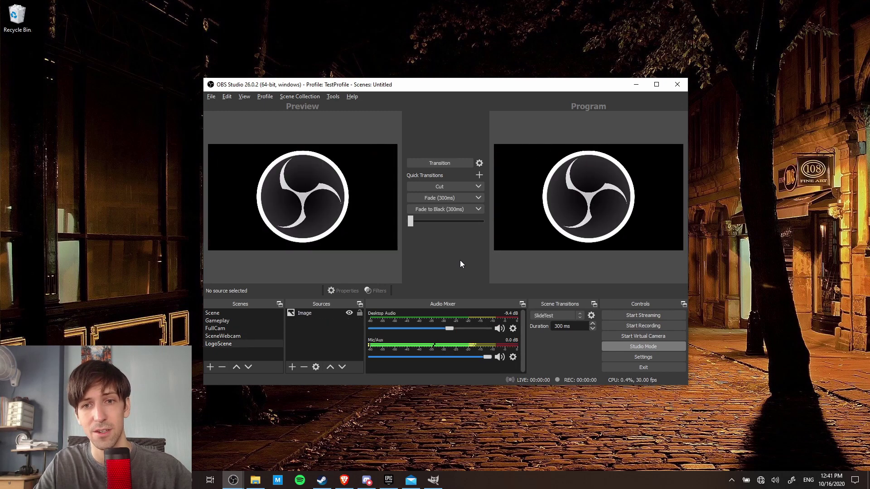
key(F1)
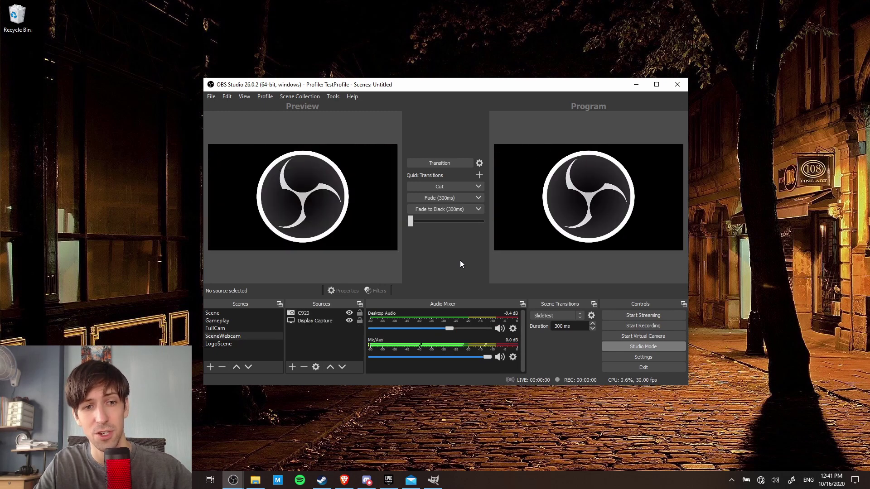
key(F1)
key(F1)
key(F1)
key(F1)
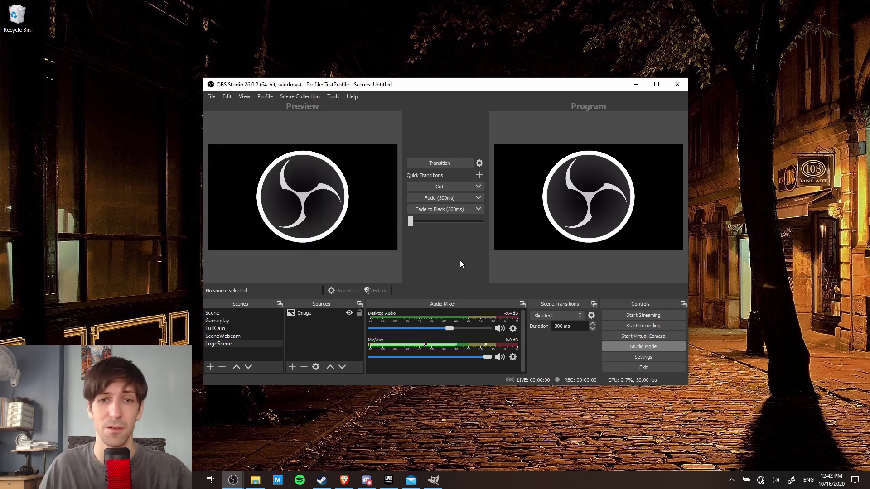
key(F1)
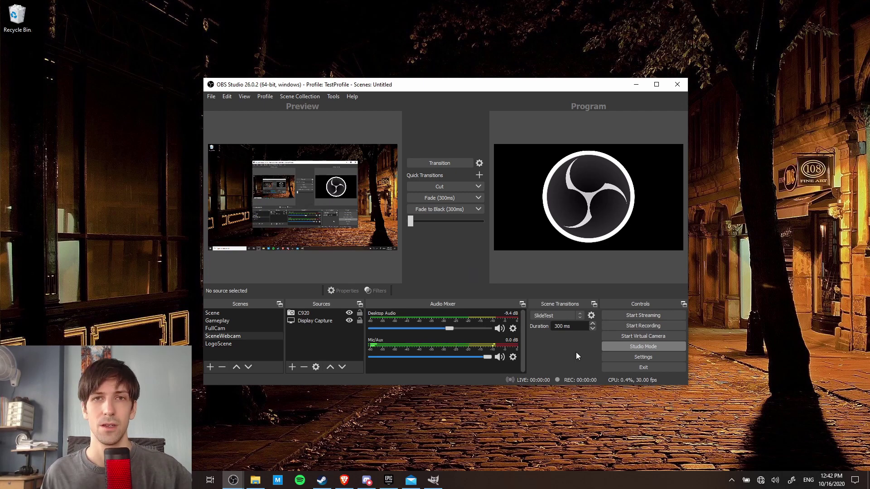
Turn off Studio Mode and flip the live scene between SceneWebcam and LogoScene with F4/F5, ending on SceneWebcam
click(612, 347)
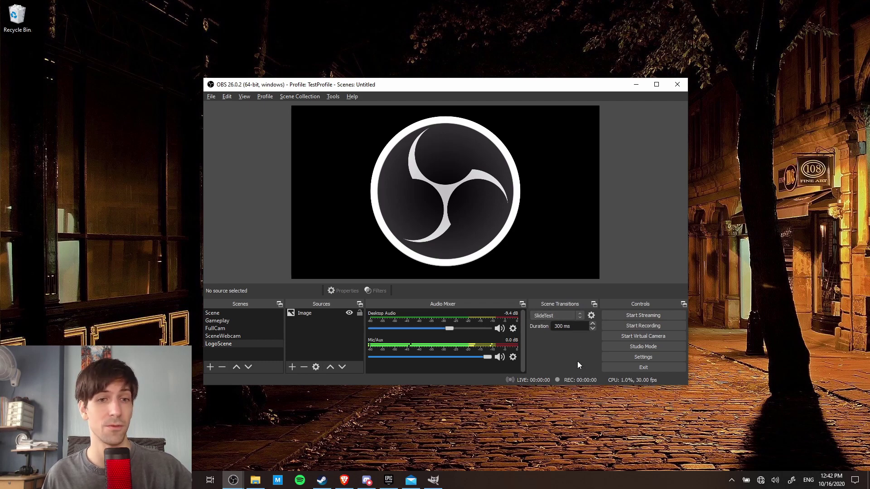
key(F4)
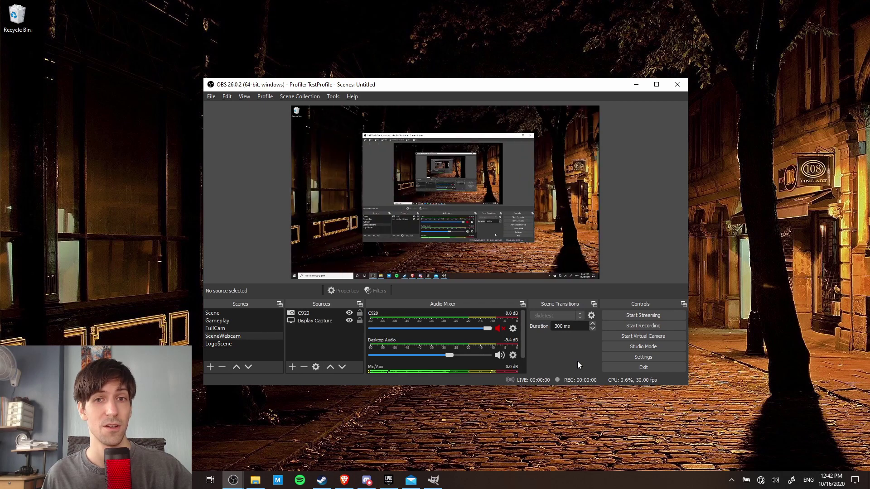
key(F5)
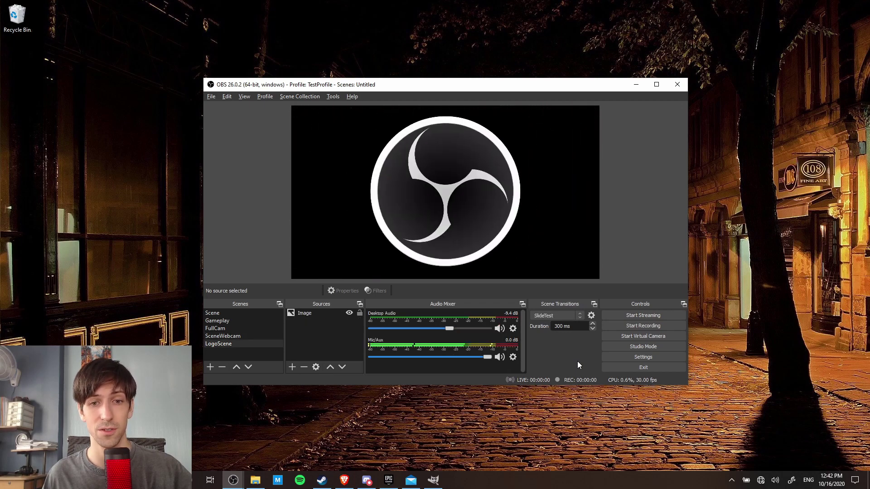
key(F4)
key(F5)
key(F4)
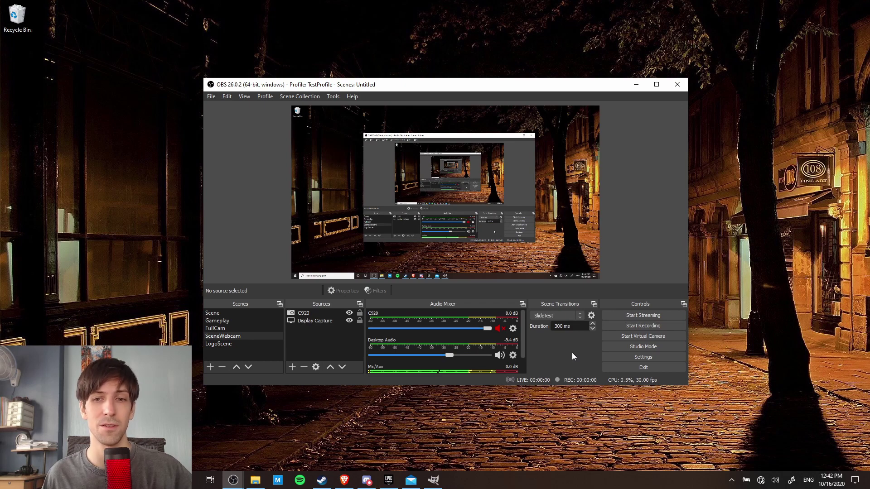
Choose Cut in the Scene Transitions dropdown
click(566, 314)
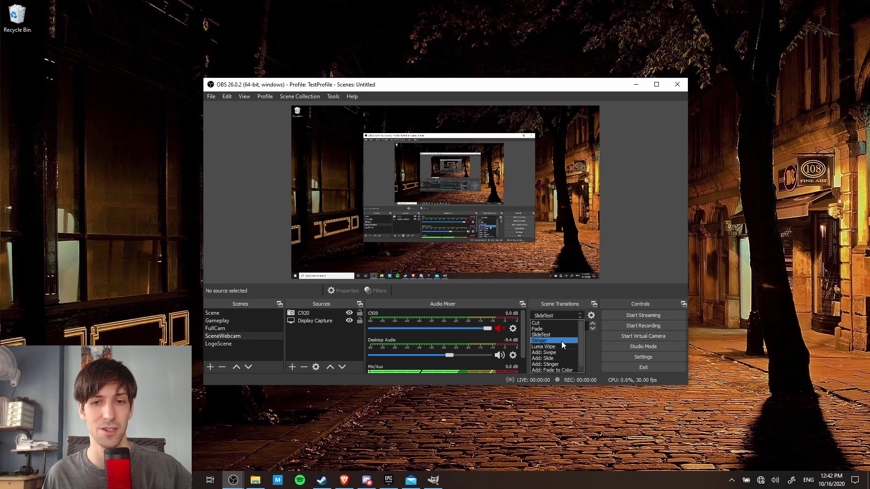
click(550, 335)
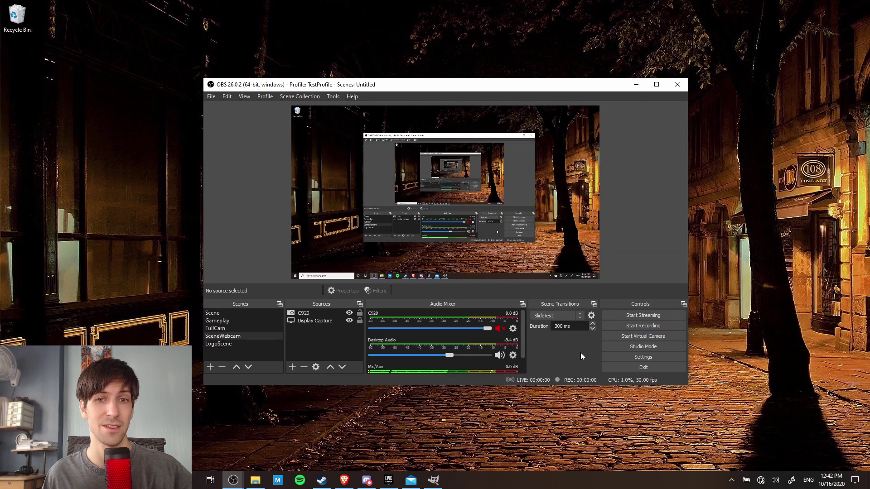
click(556, 314)
click(559, 323)
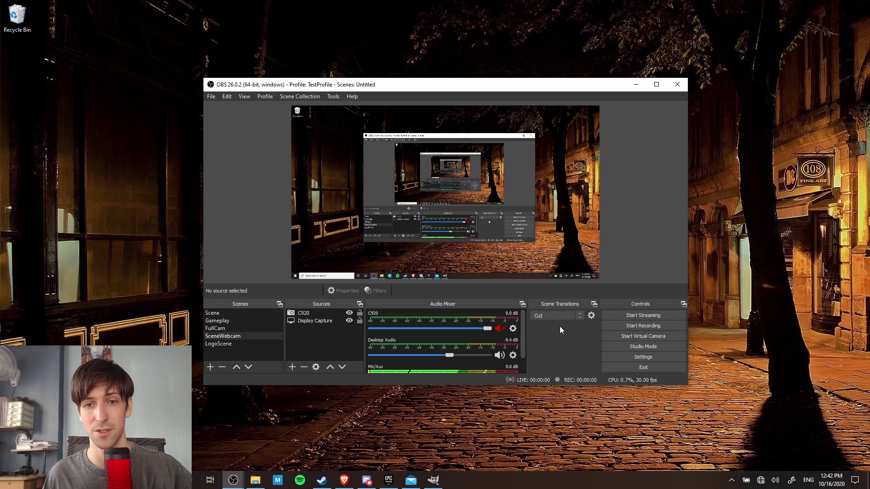
Flip repeatedly between LogoScene and SceneWebcam with the 5/4 hotkeys, ending on LogoScene
key(5)
key(4)
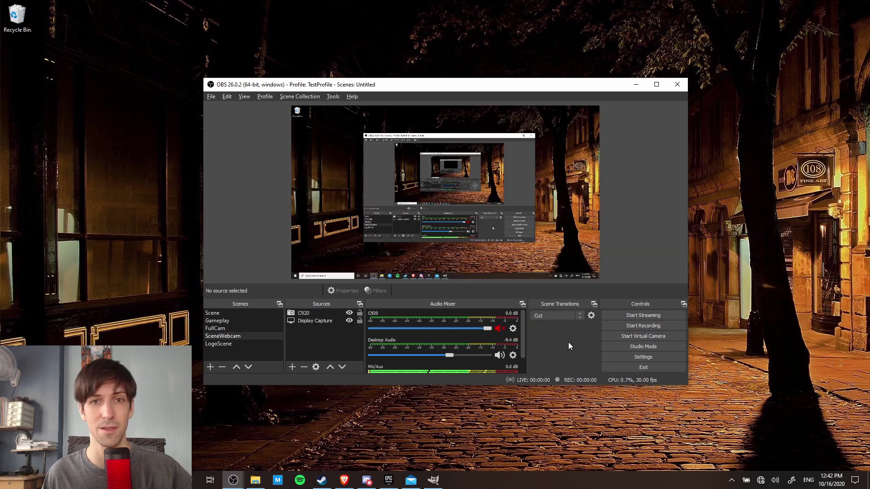
key(5)
key(4)
key(5)
key(4)
key(5)
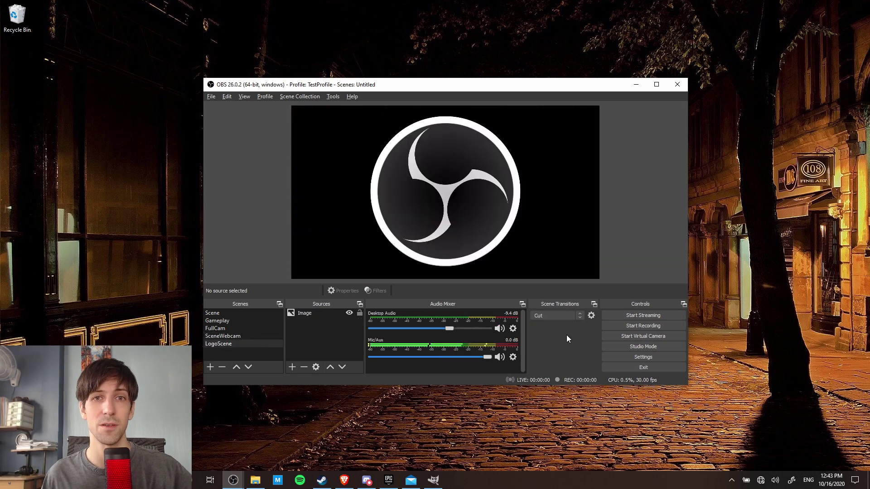
key(4)
key(5)
key(4)
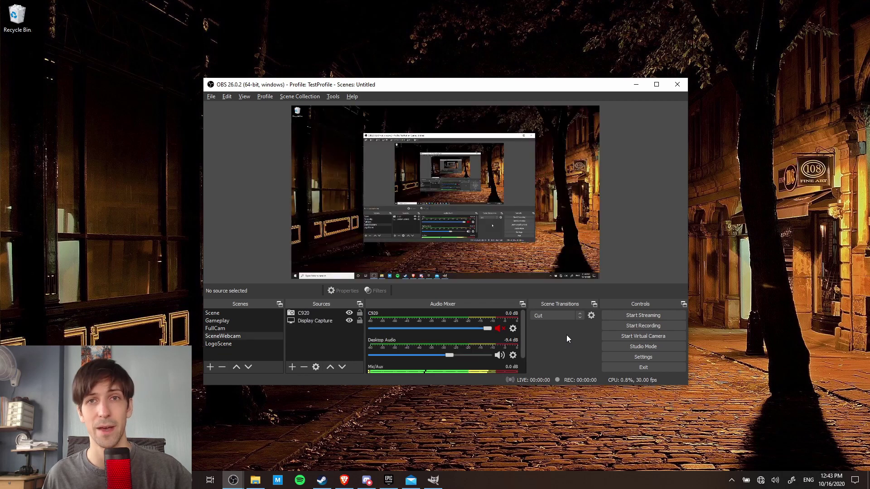
key(5)
key(4)
key(5)
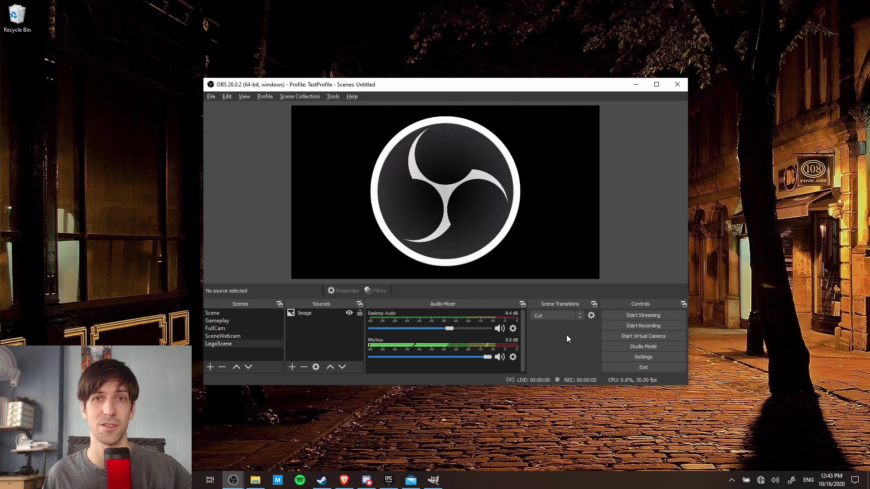